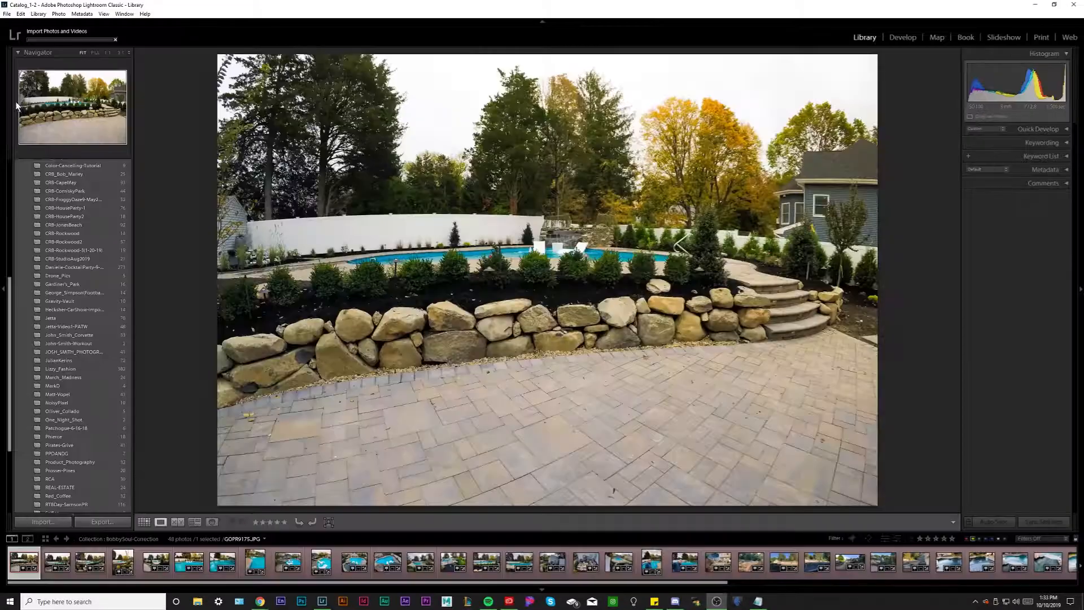
Start a photo import and choose the Moth folder inside the photography folder on drive D: as the source.
click(21, 101)
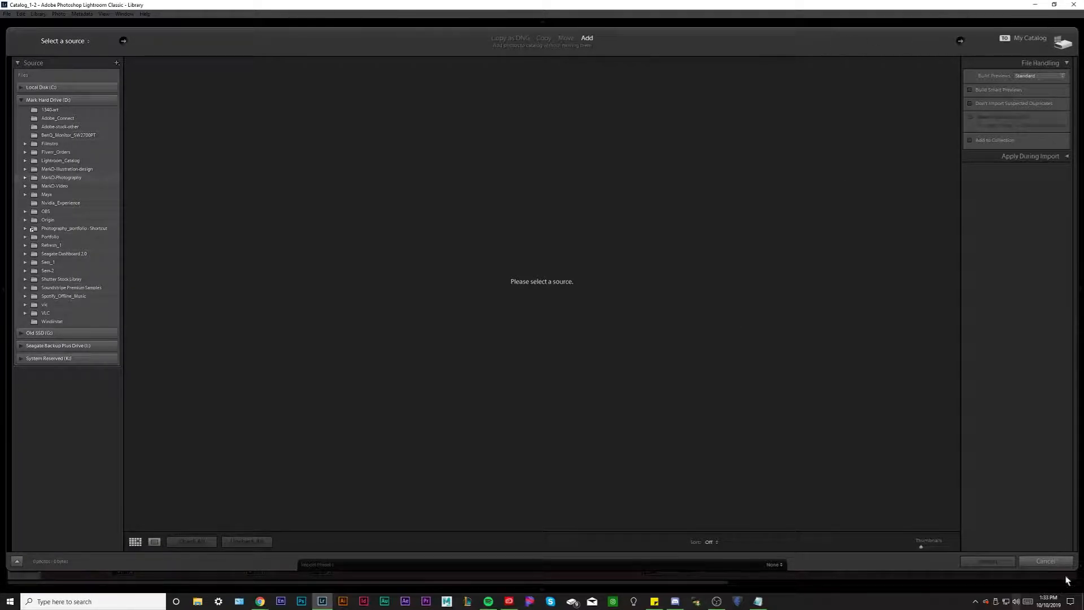
click(1054, 562)
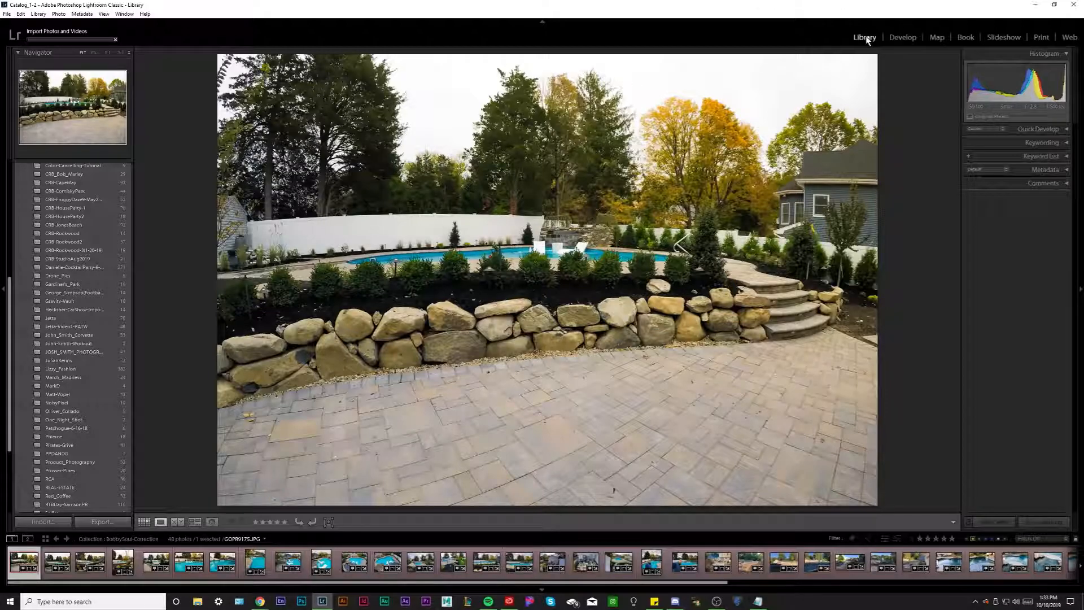
click(60, 522)
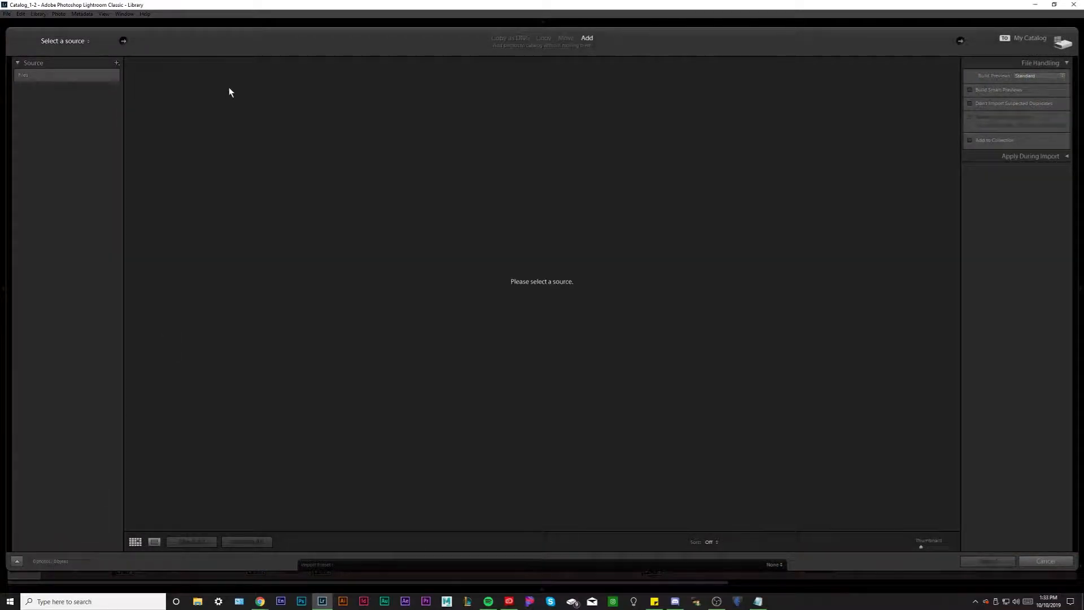
click(20, 101)
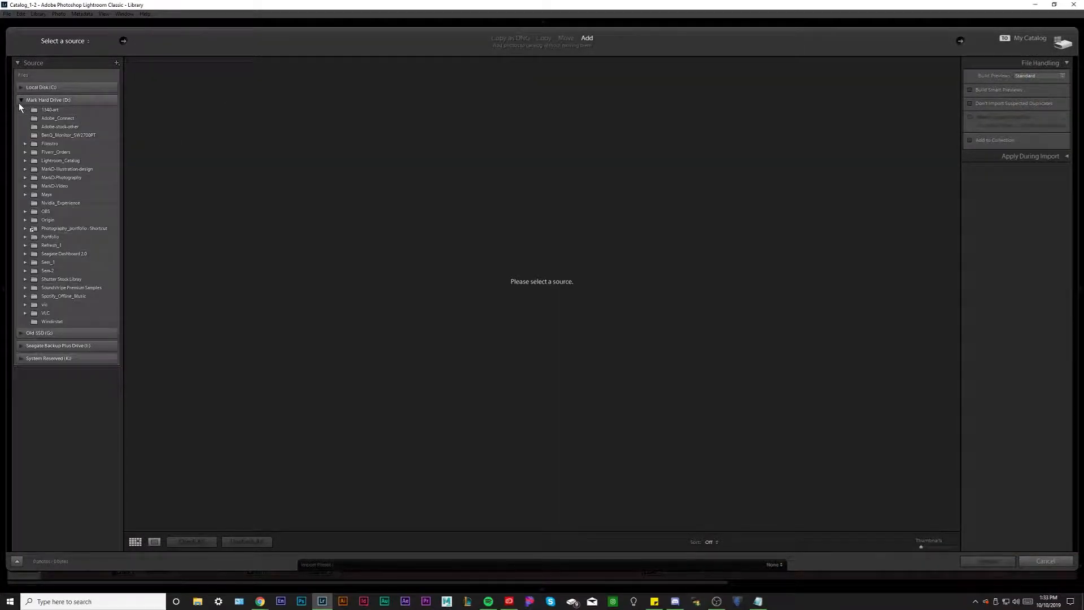
click(25, 179)
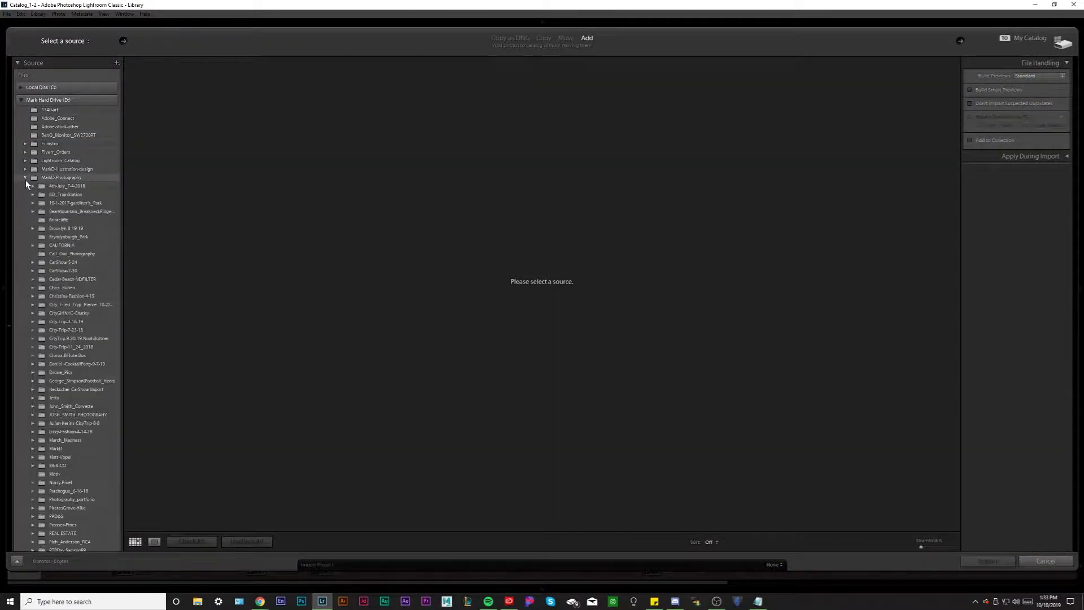
scroll(34, 405, down, 3)
click(44, 414)
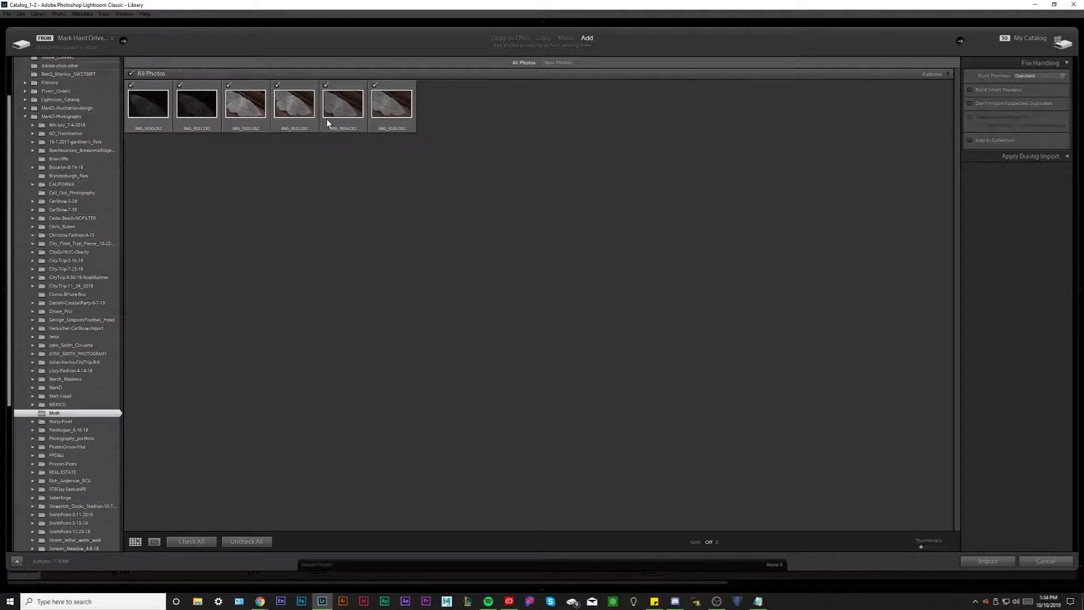
click(980, 140)
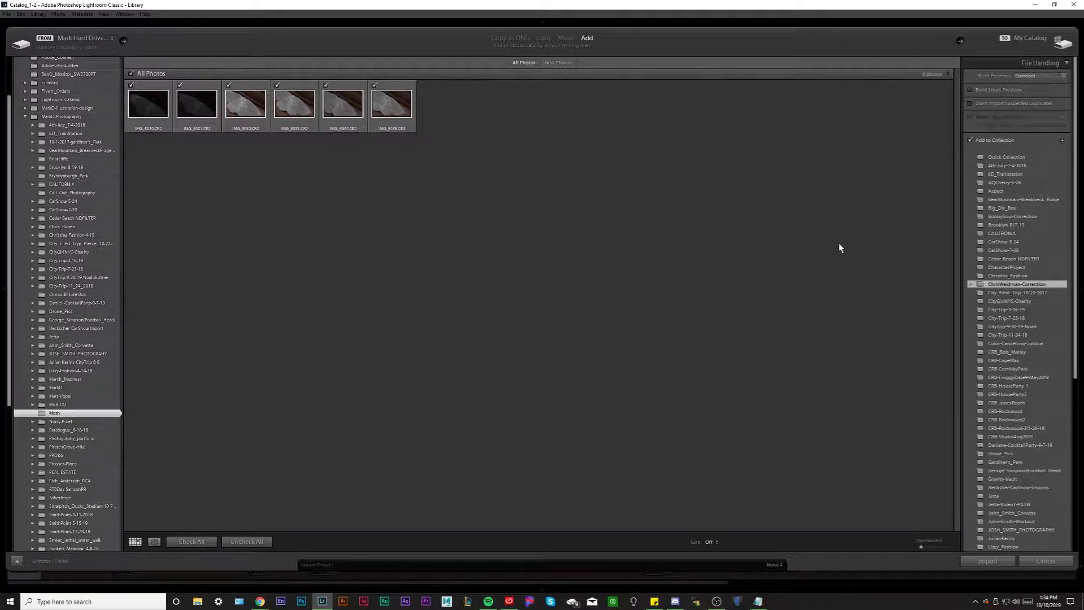
scroll(1021, 368, down, 3)
scroll(1021, 368, down, 5)
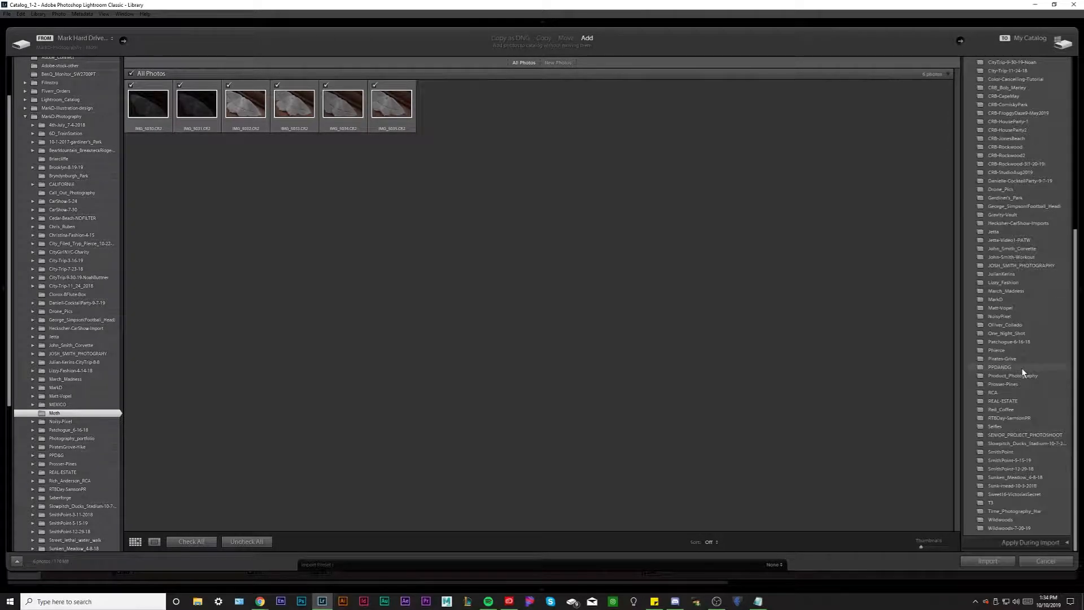
scroll(1016, 387, up, 10)
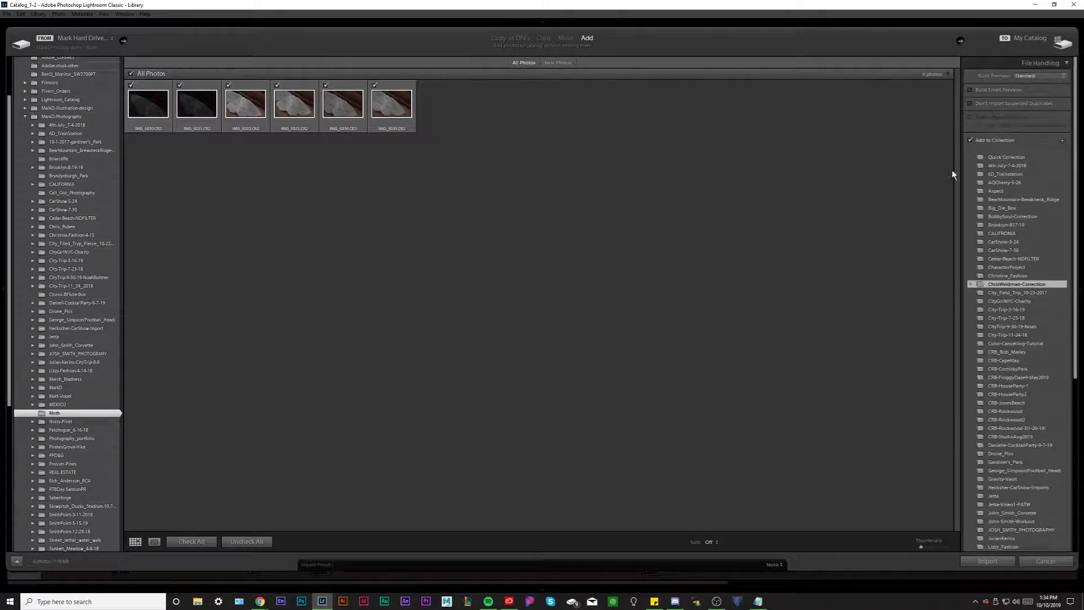
click(1005, 140)
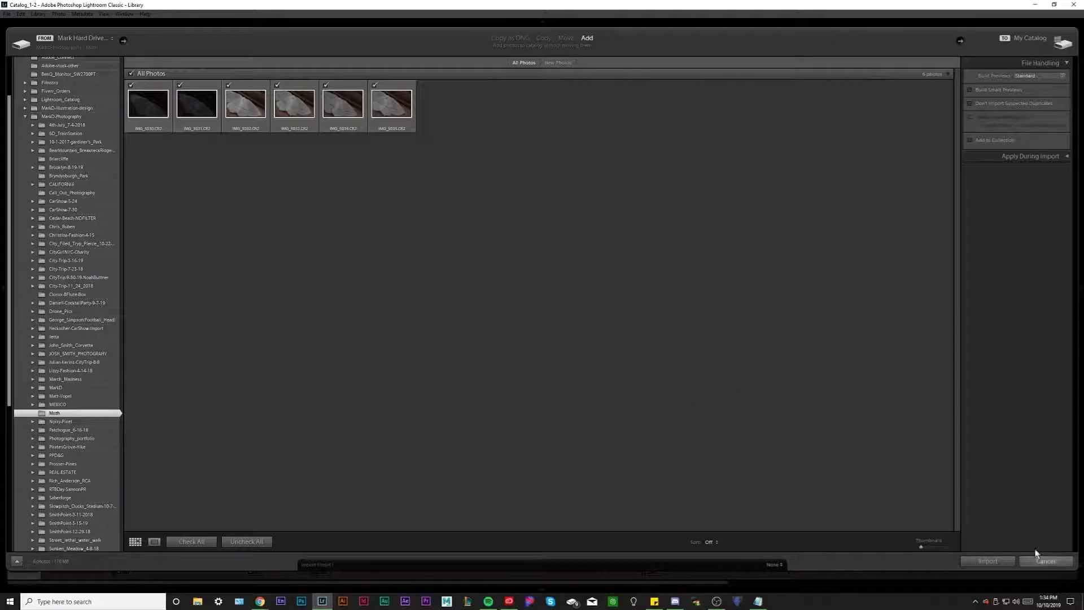
Import all six checked moth photos into the catalog and show the first one in Loupe view.
click(1000, 561)
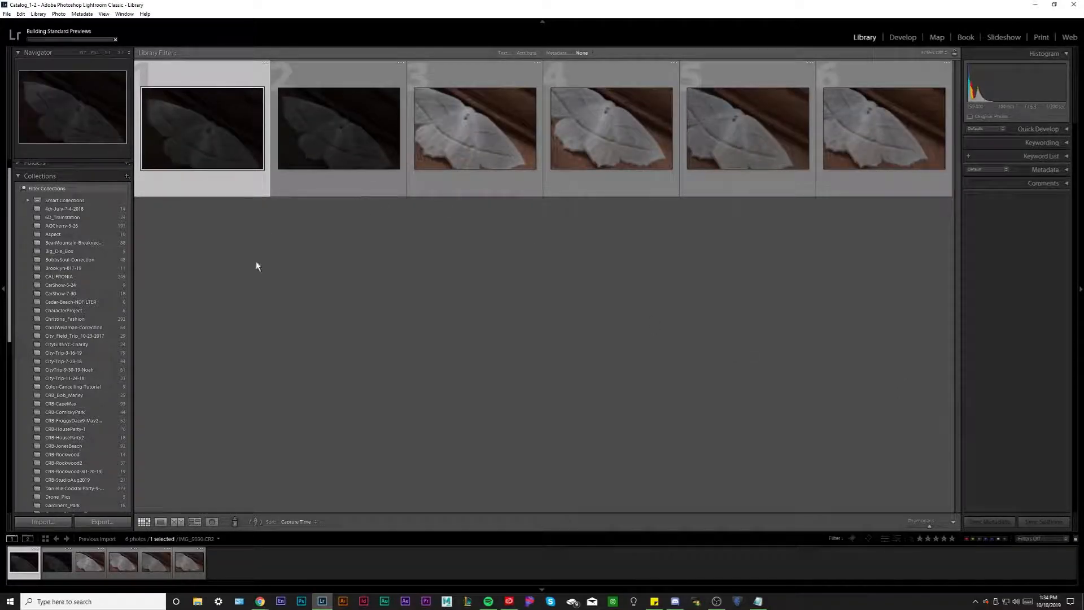
click(161, 522)
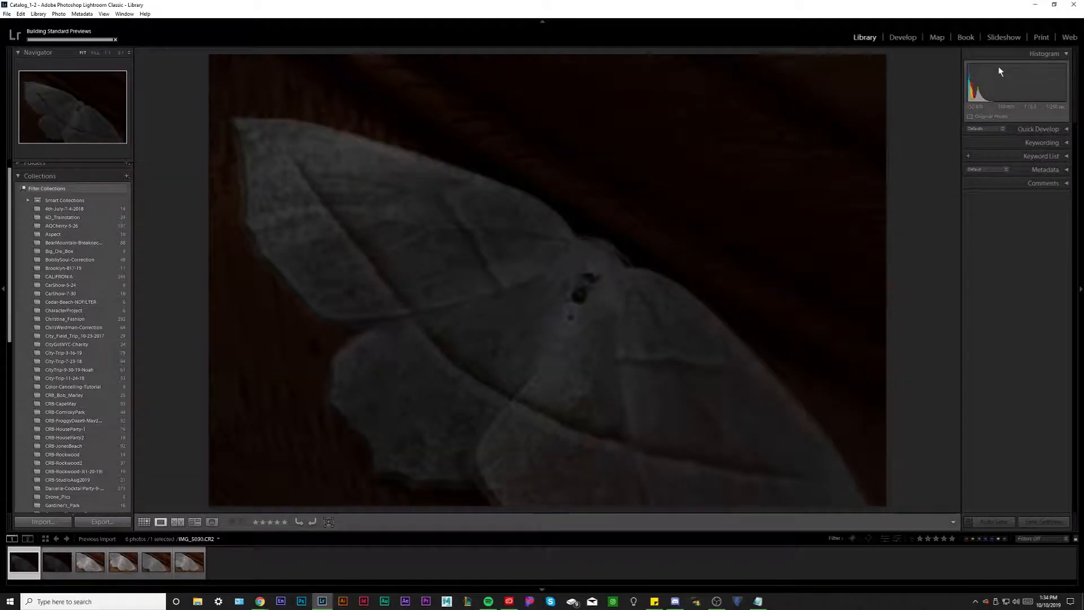
Open the first moth photo in the Develop module and raise its exposure in the Basic adjustments.
click(902, 38)
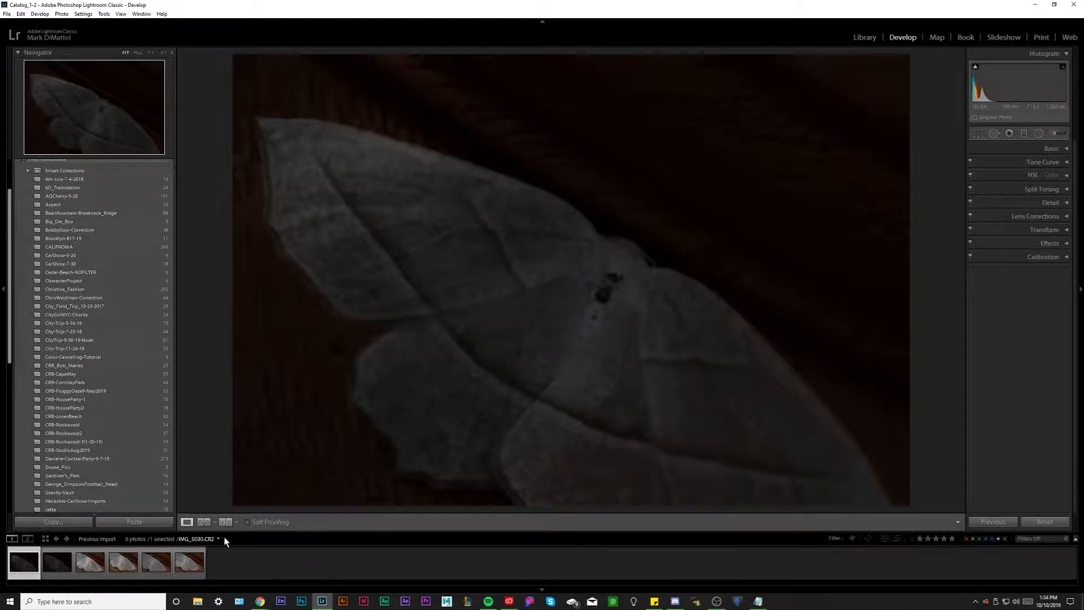
click(1055, 148)
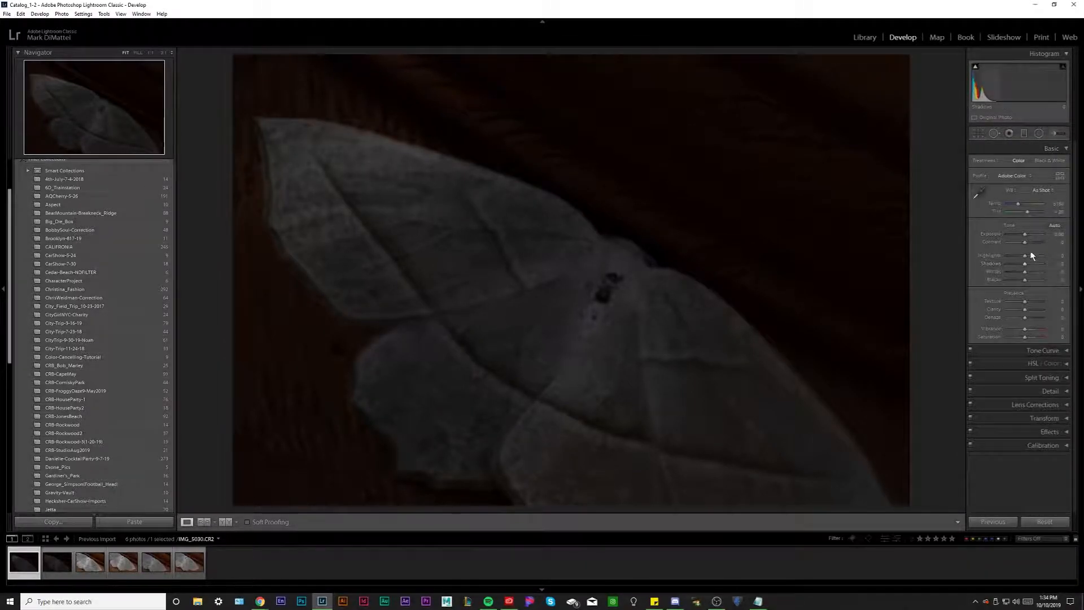
click(1033, 234)
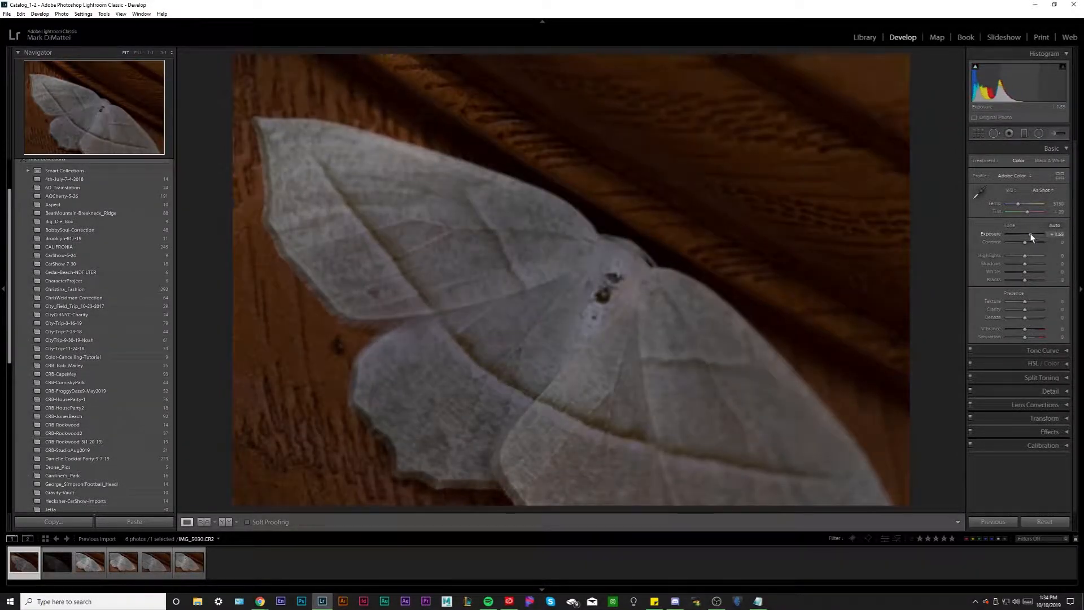
Flag the first, fourth and fifth moth photos as rejected while going through the imported set.
key(x)
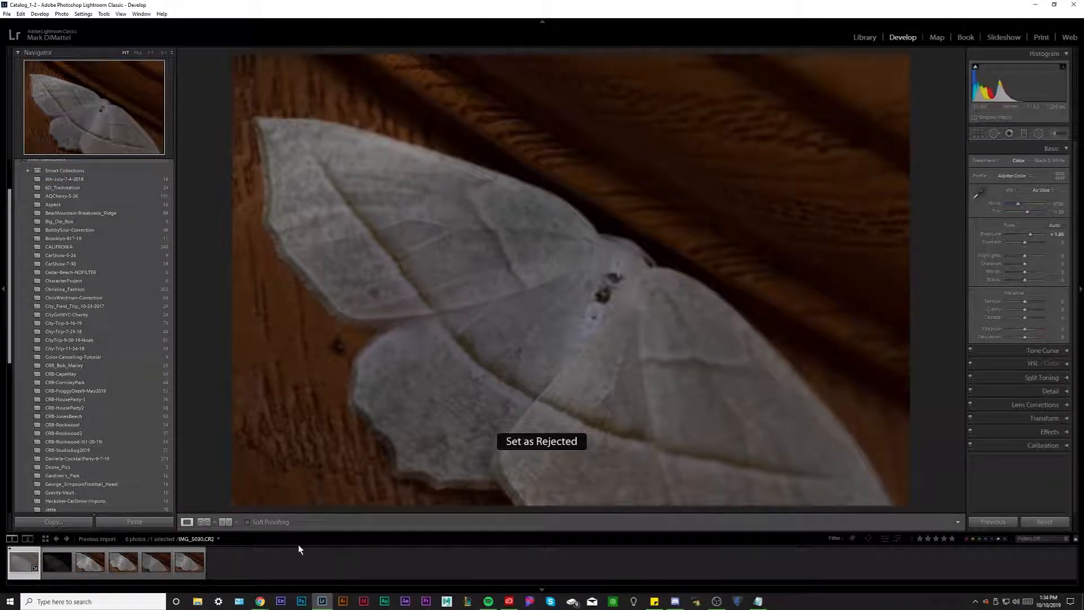
key(Right)
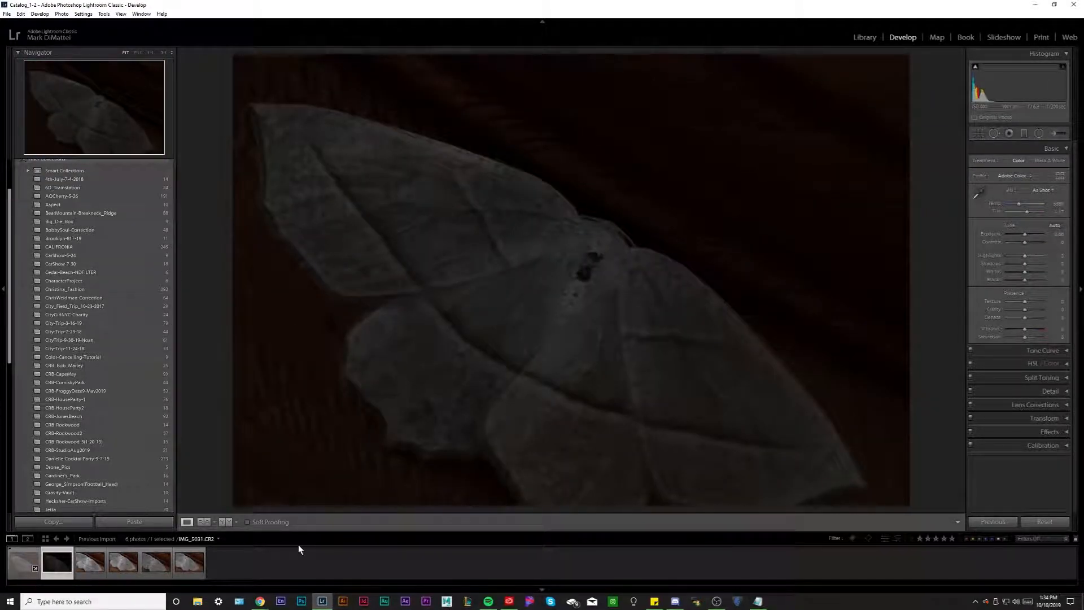
key(Right)
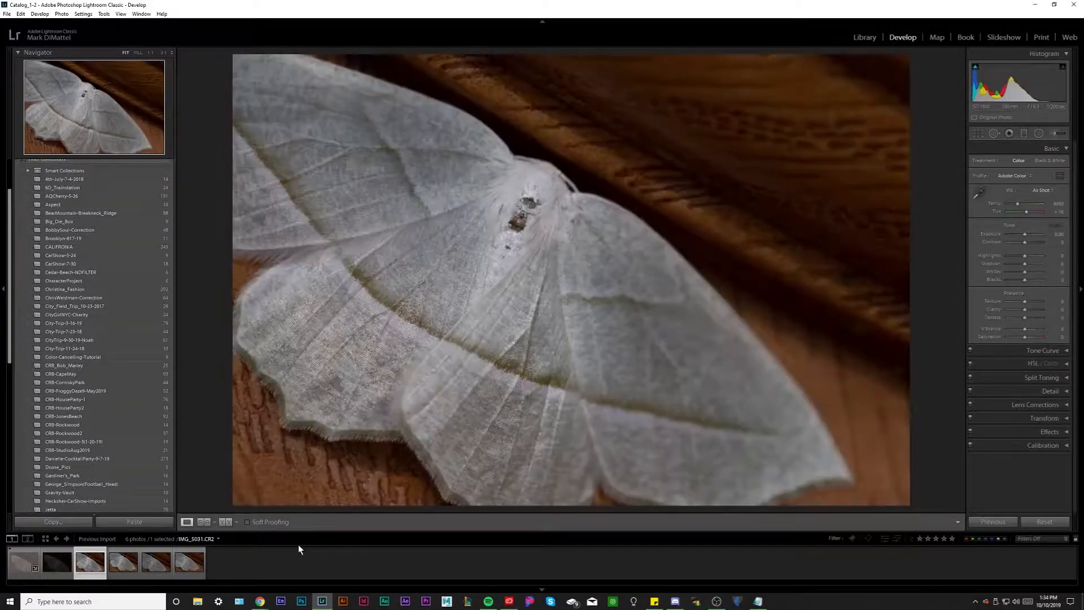
key(Right)
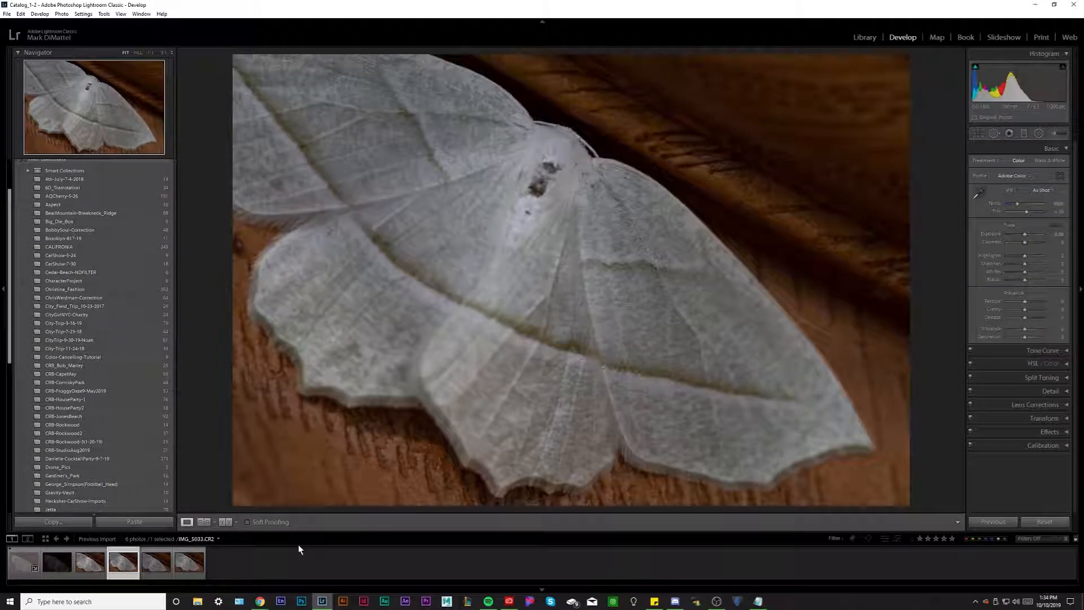
key(x)
key(Right)
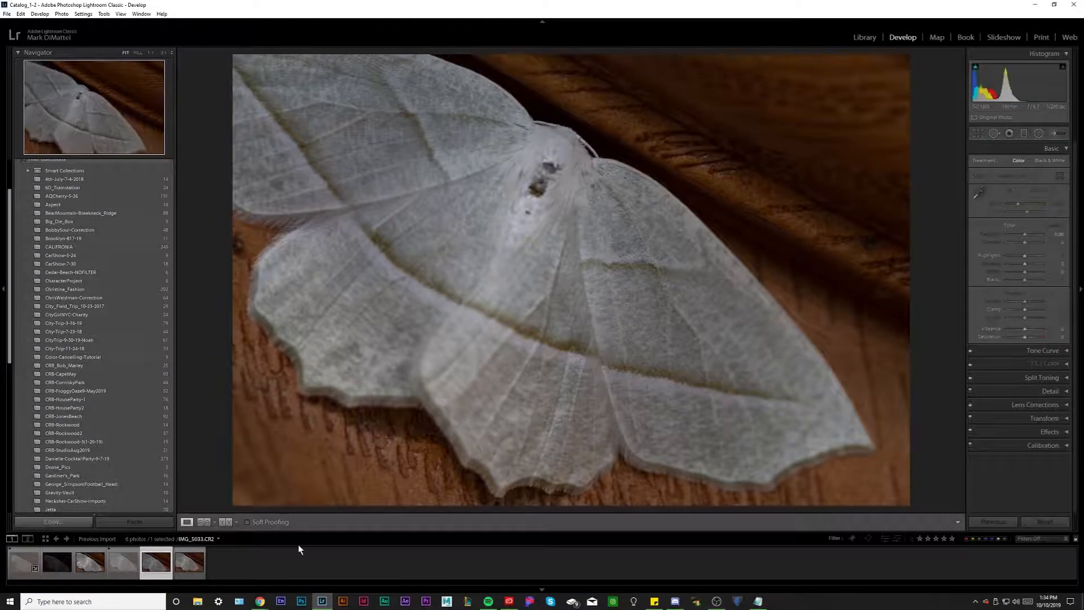
key(x)
key(Right)
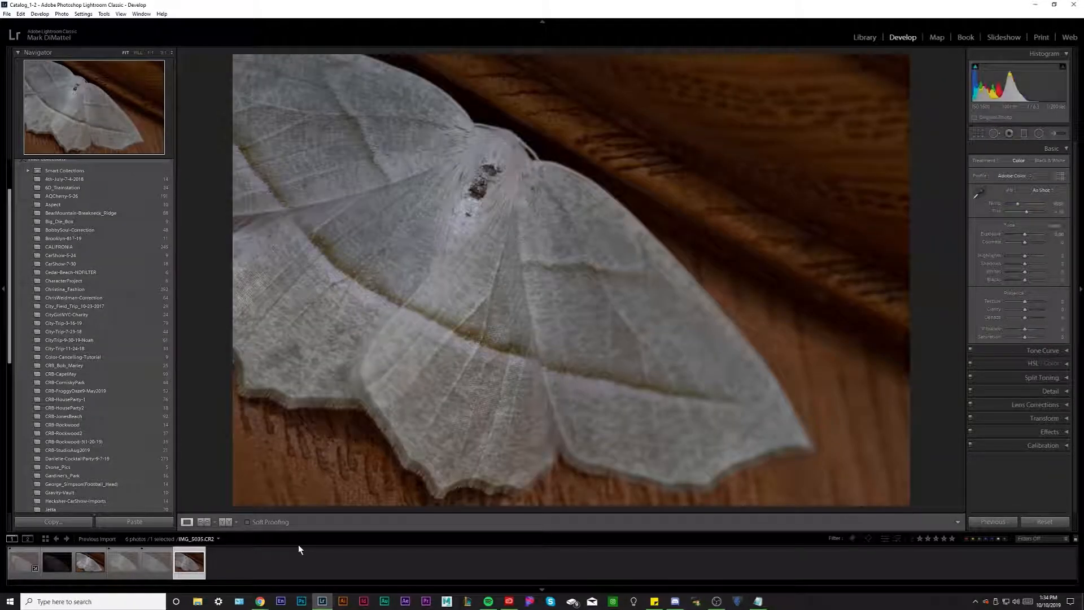
Delete all the rejected moth photos from disk.
key(Left)
key(Left)
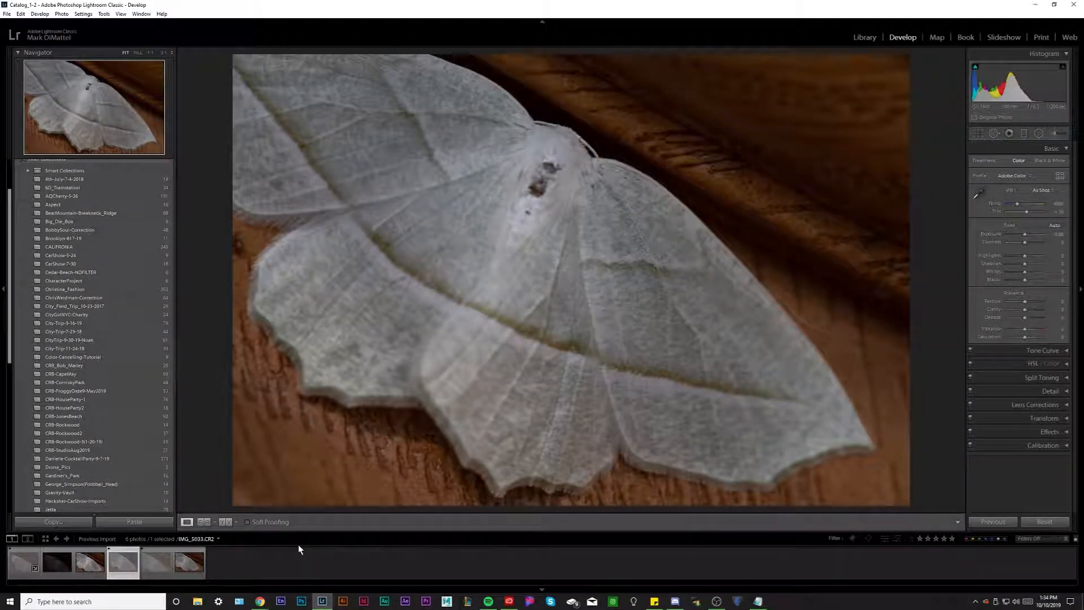
key(ctrl+BackSpace)
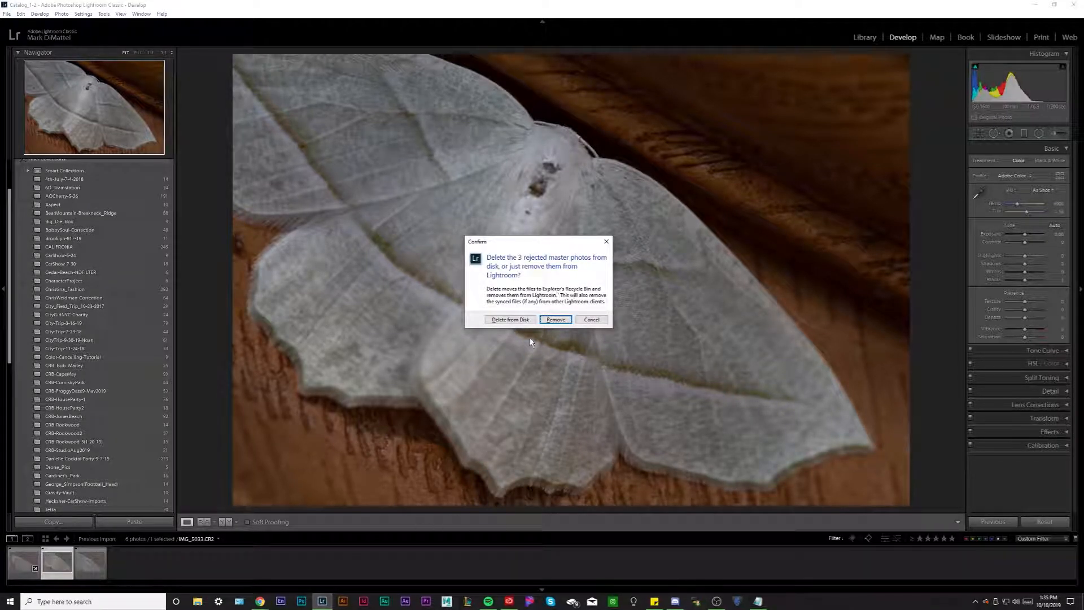
click(517, 320)
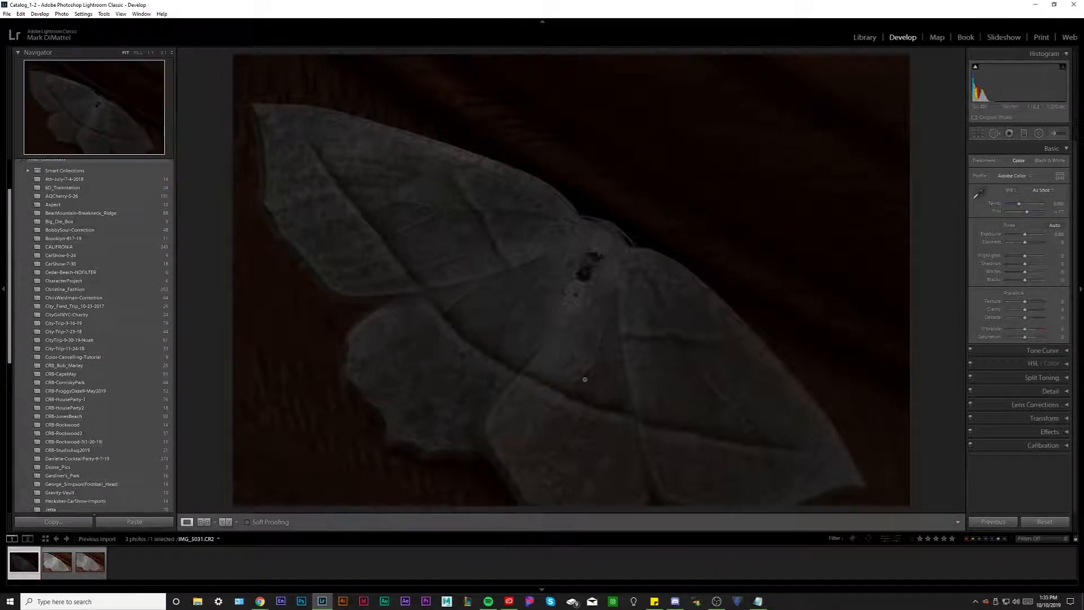
Compare the three remaining moth photos for brightness, sharpness and framing.
click(52, 565)
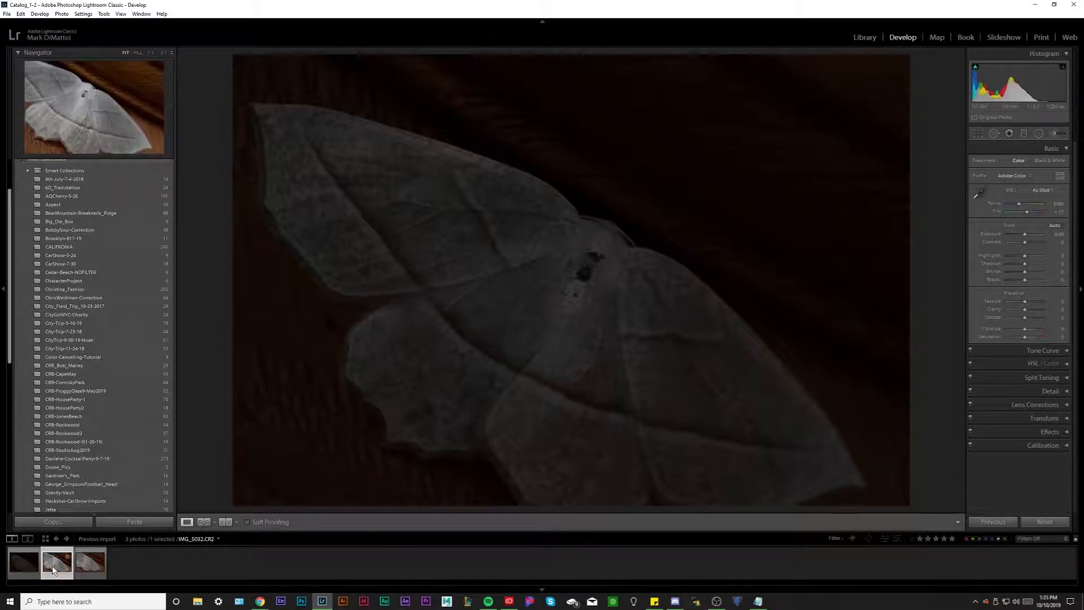
click(12, 562)
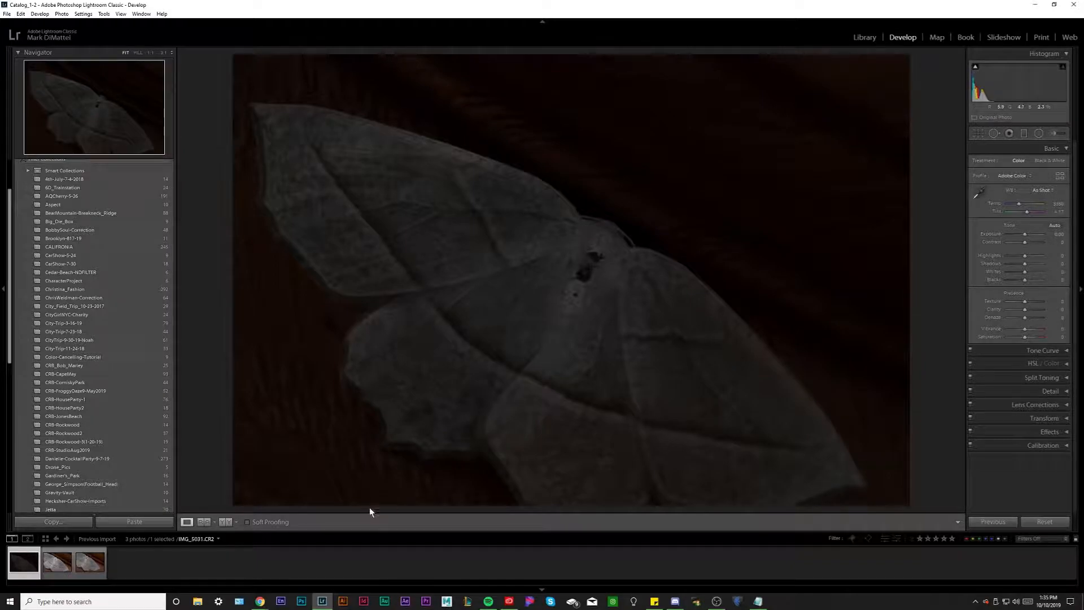
click(60, 564)
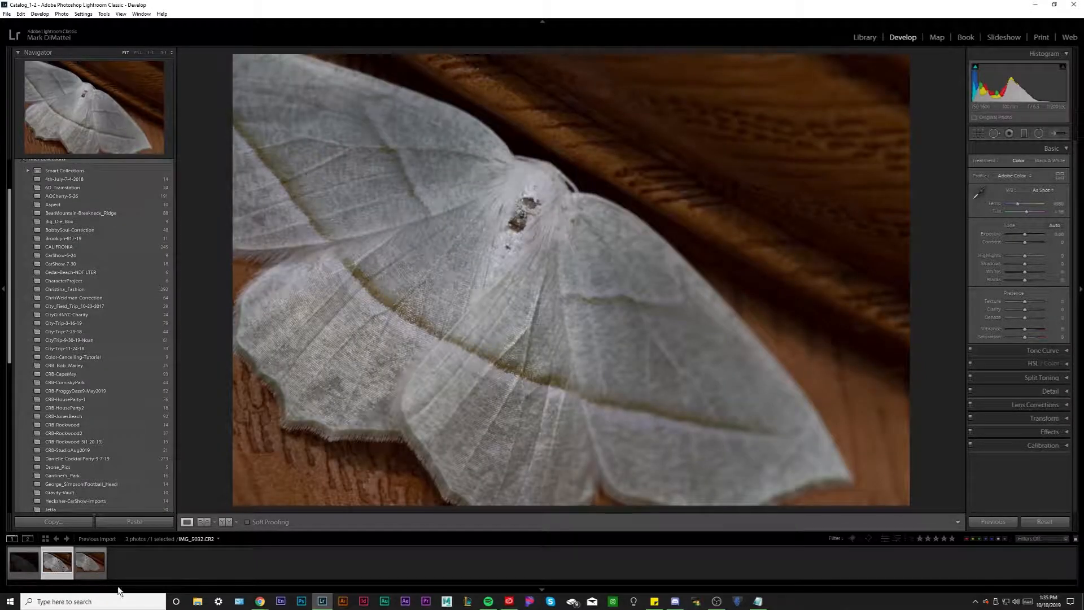
click(93, 567)
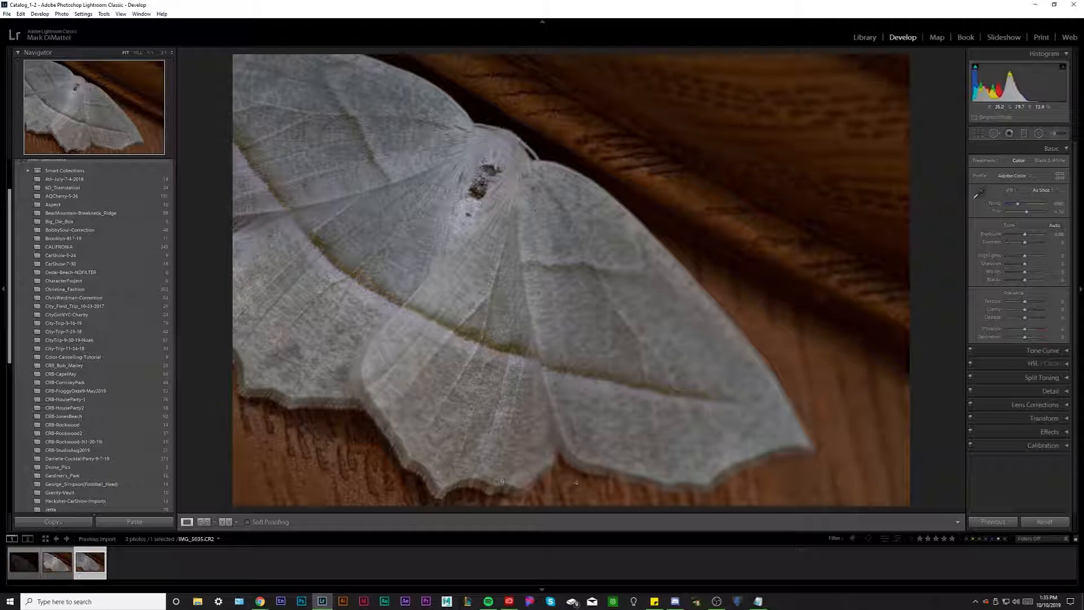
click(57, 561)
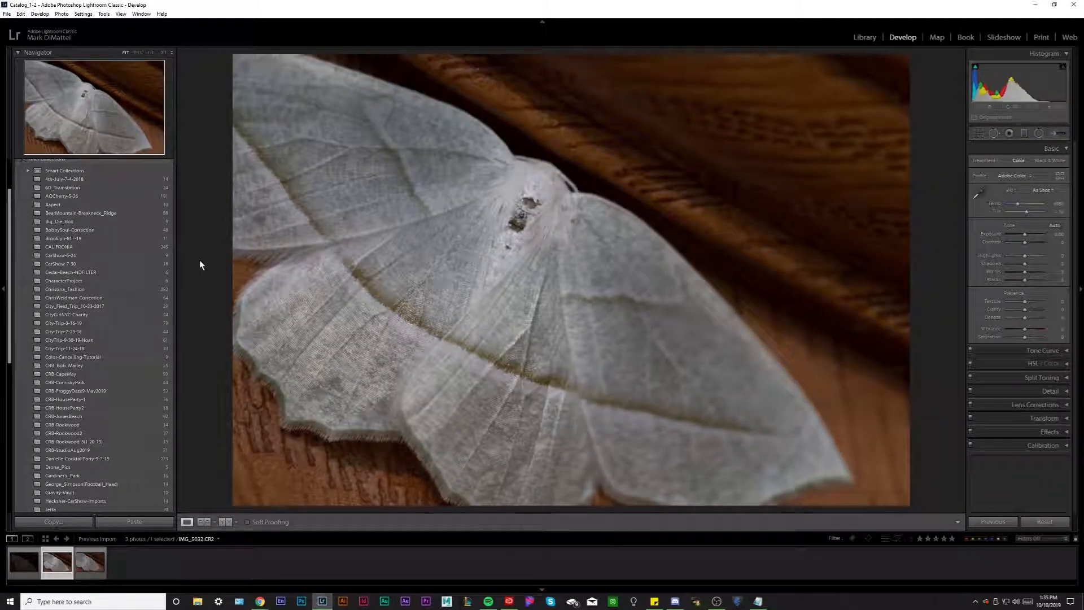
click(28, 570)
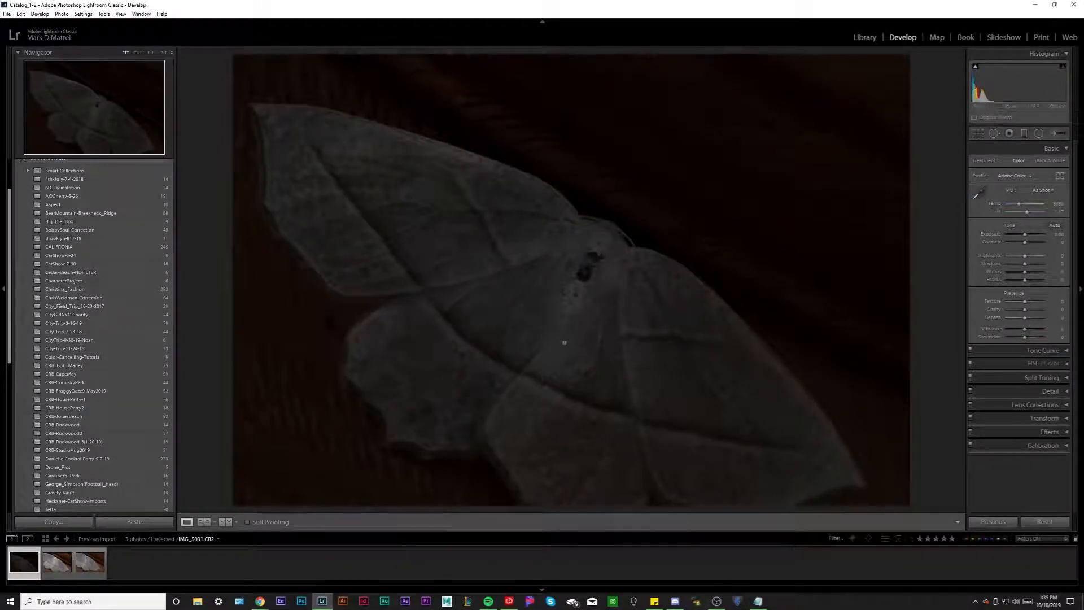
click(55, 568)
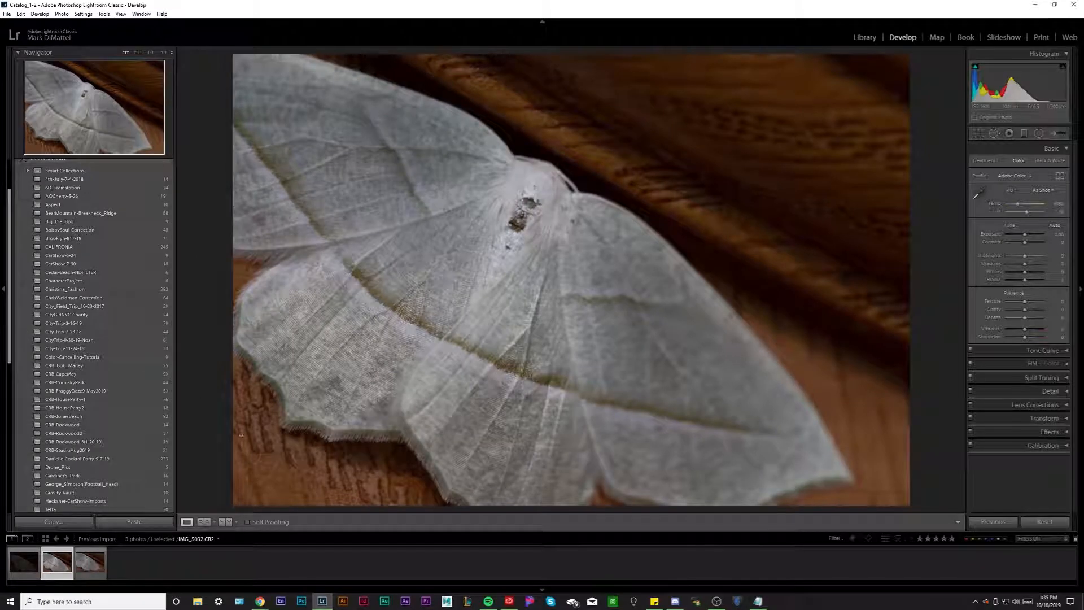
click(10, 570)
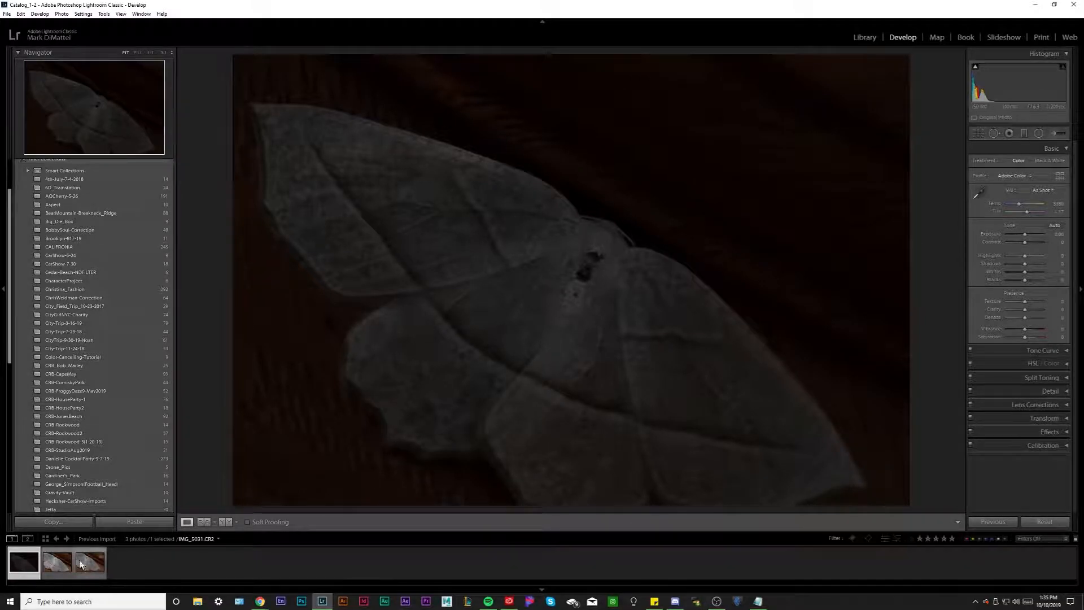
Flag the second remaining photo, IMG_5032.CR2, as rejected and delete it from disk.
key(x)
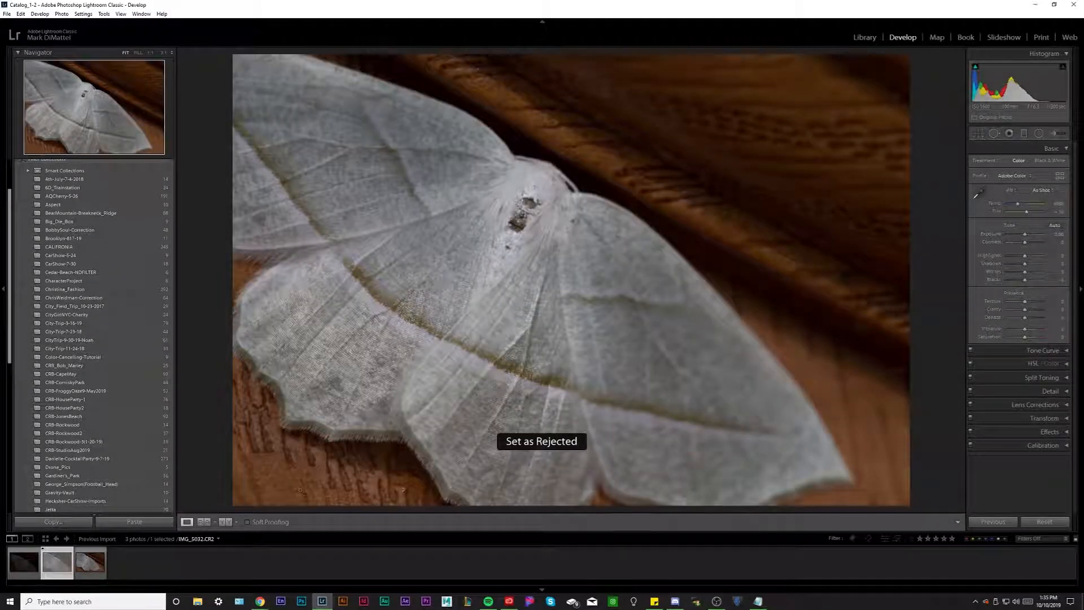
key(ctrl+BackSpace)
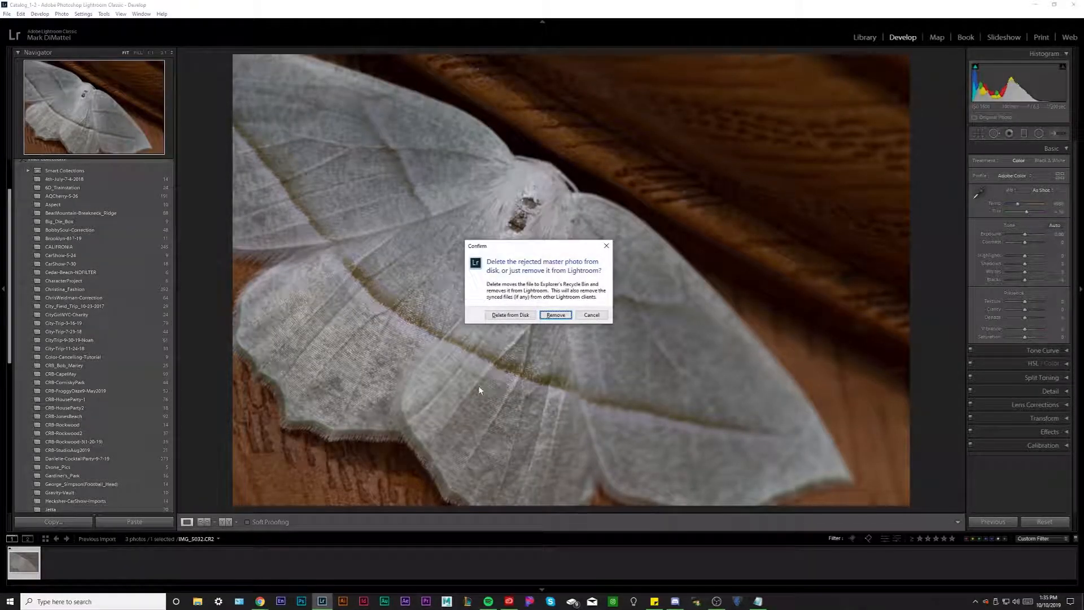
click(507, 315)
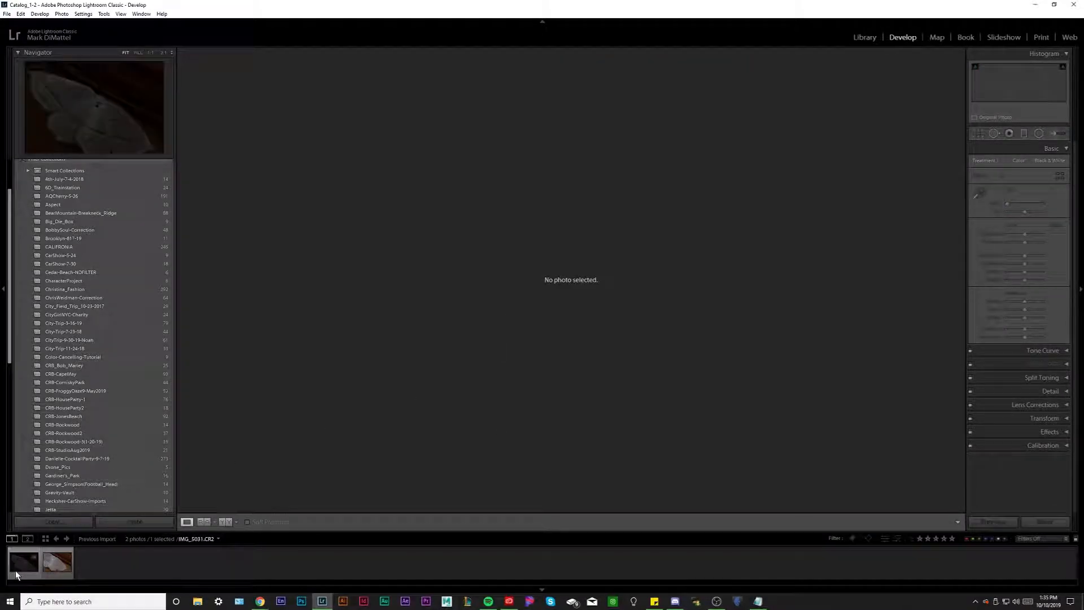
Correct the basic tone of IMG_5035.CR2: exposure +0.48, contrast +38, highlights -33, shadows -57, whites +45, blacks -26.
click(52, 564)
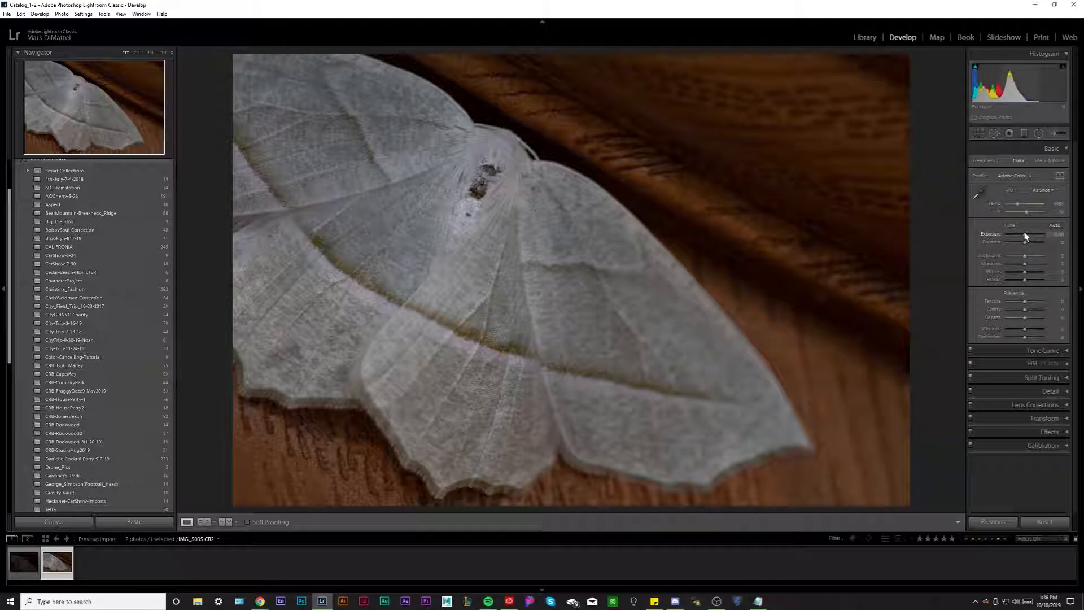
drag(1024, 235, 1025, 235)
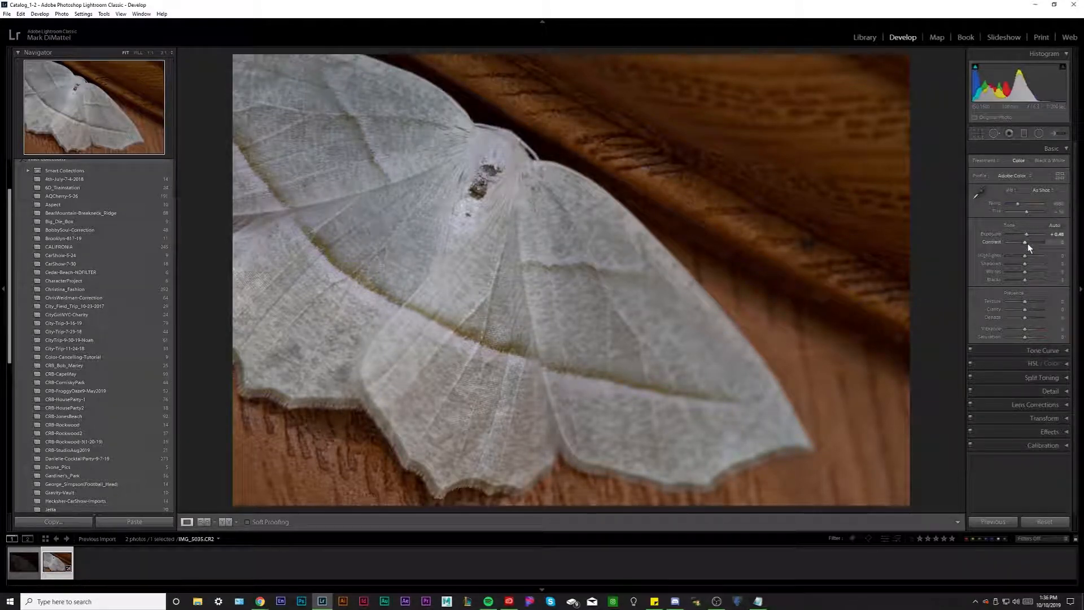
drag(1028, 242, 1034, 263)
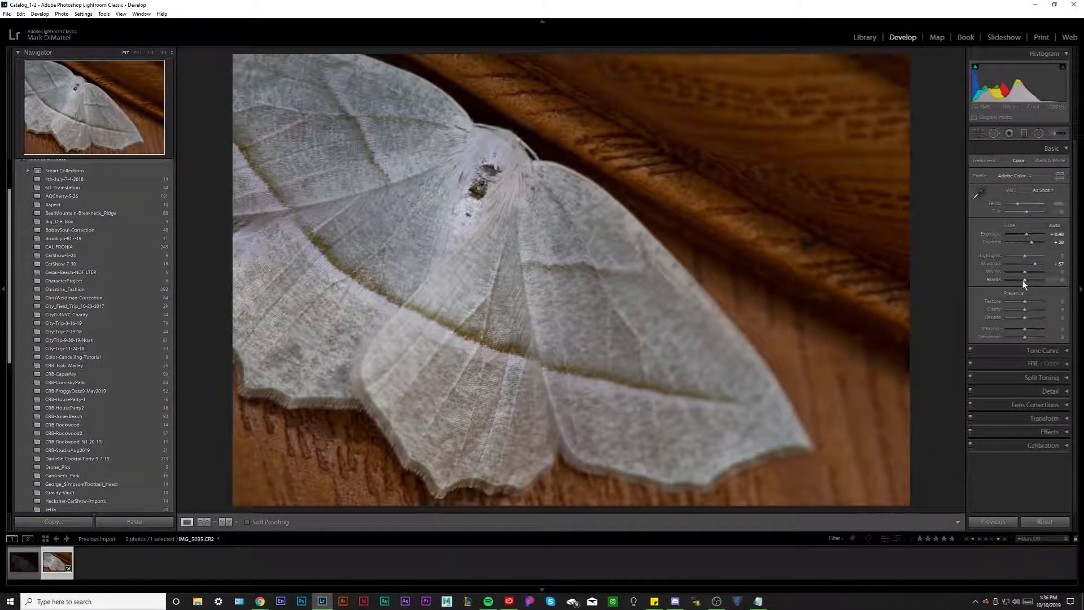
mouse_move(1023, 281)
mouse_down()
mouse_move(1013, 280)
mouse_move(1034, 269)
mouse_up()
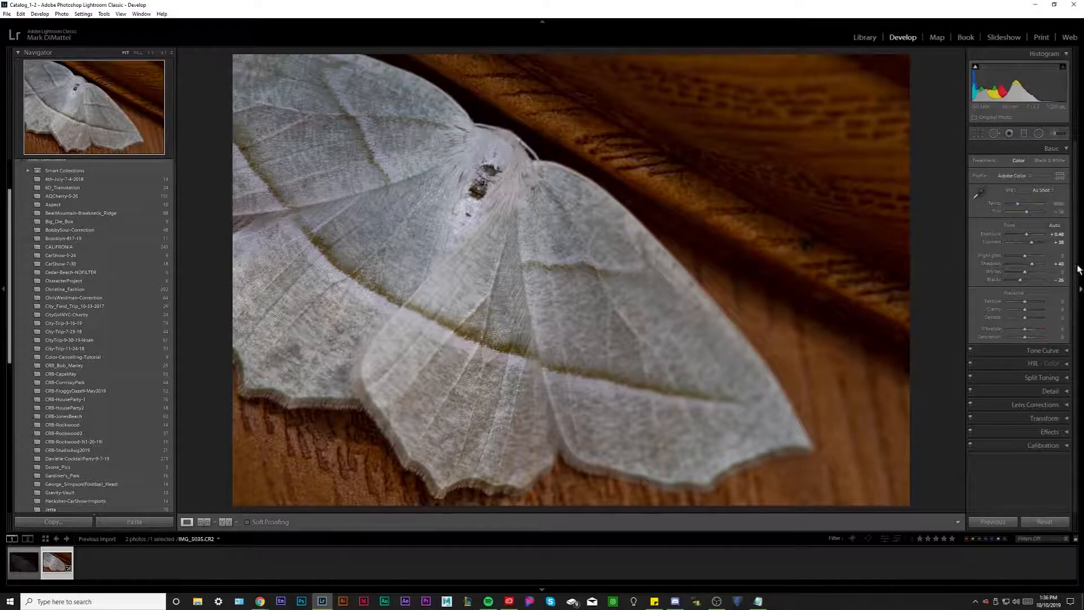
mouse_move(1037, 261)
mouse_down()
mouse_move(1005, 261)
mouse_move(1032, 275)
mouse_up()
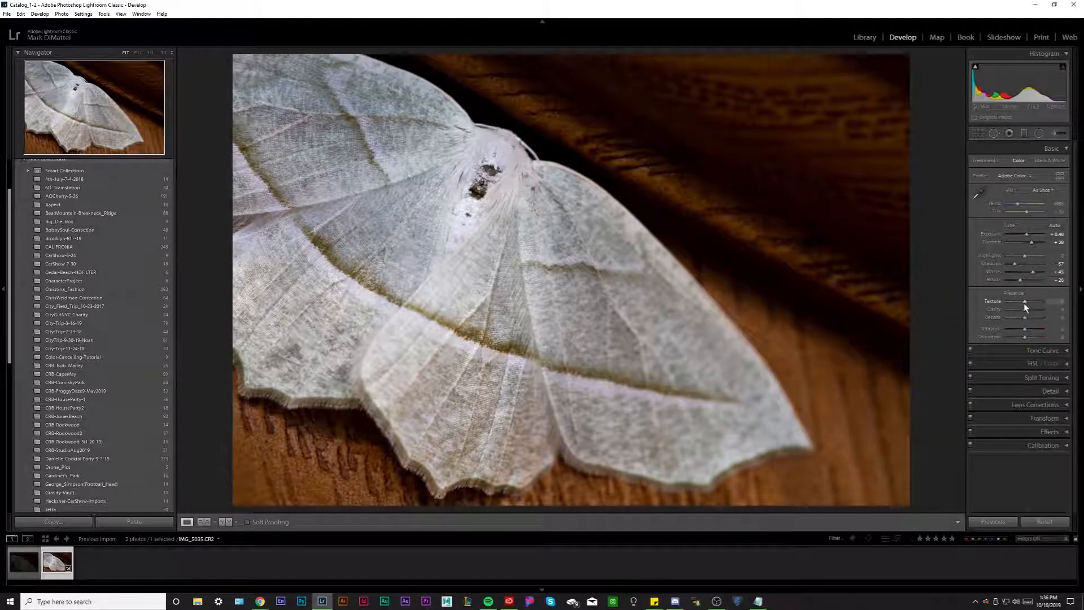
drag(1024, 255, 1019, 258)
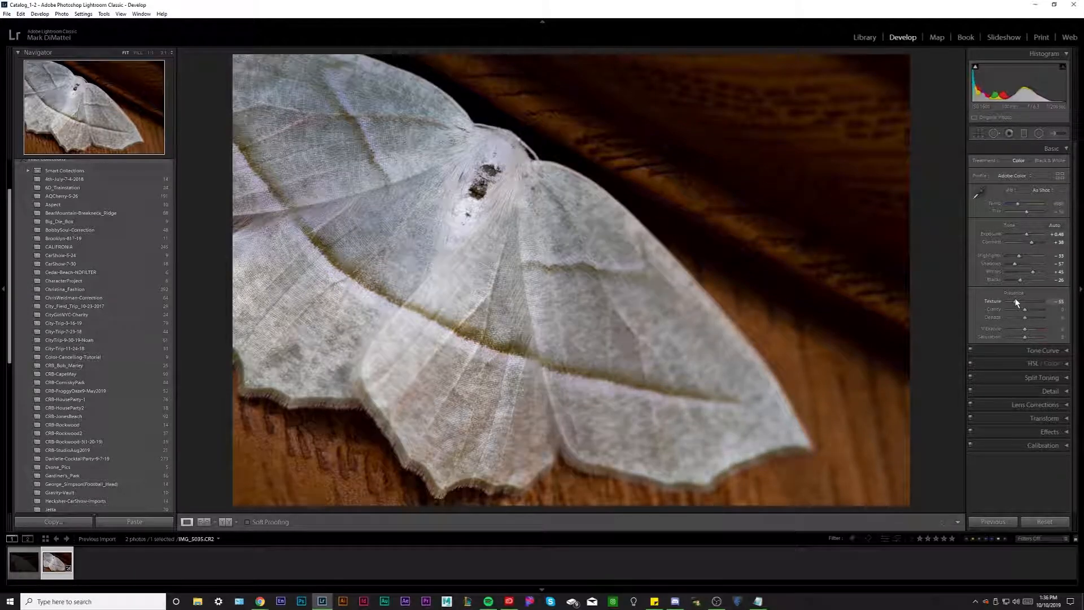
Raise the moth photo's texture and clarity, and try a slight vibrance boost, undoing the last change.
drag(1025, 303, 1037, 303)
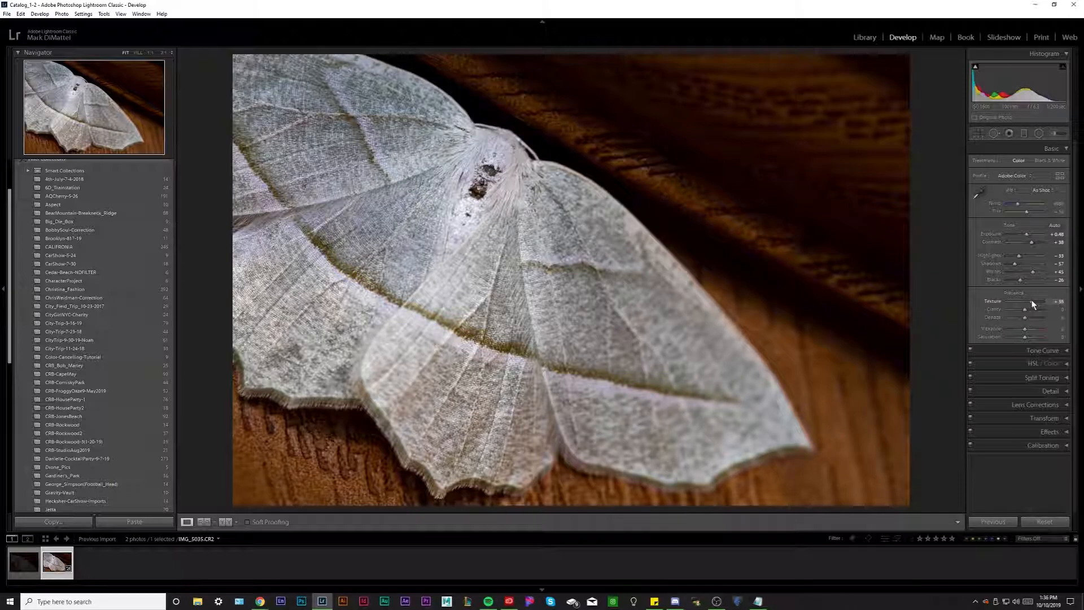
drag(1026, 299, 1028, 299)
drag(1025, 310, 1028, 310)
drag(1024, 328, 1028, 329)
key(ctrl+z)
click(1063, 149)
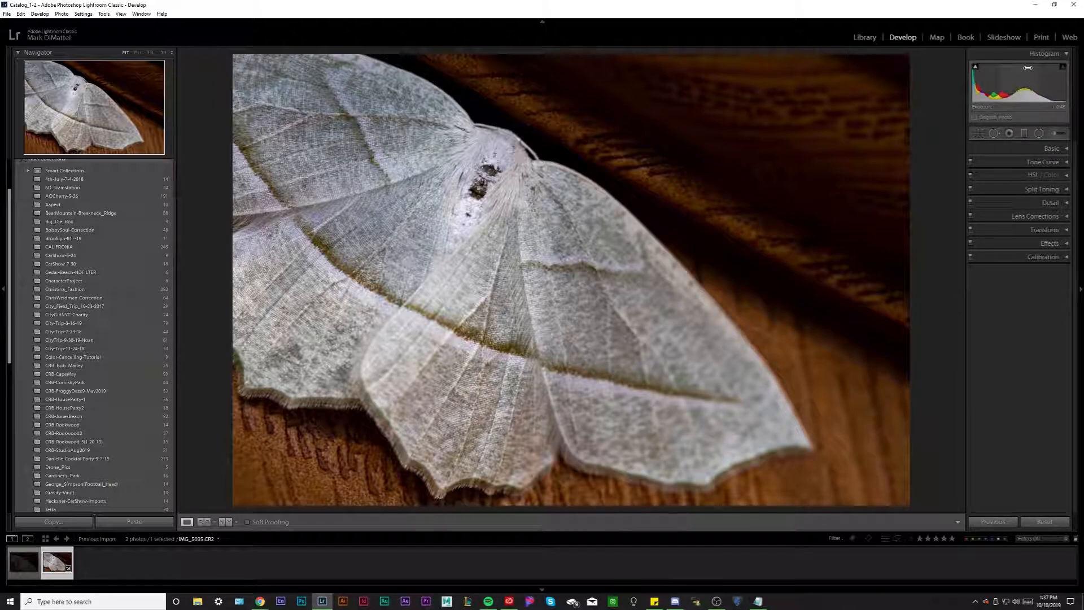
Adjust the HSL saturation of the orange, yellow, green and blue tones, lowering the blues.
click(1065, 175)
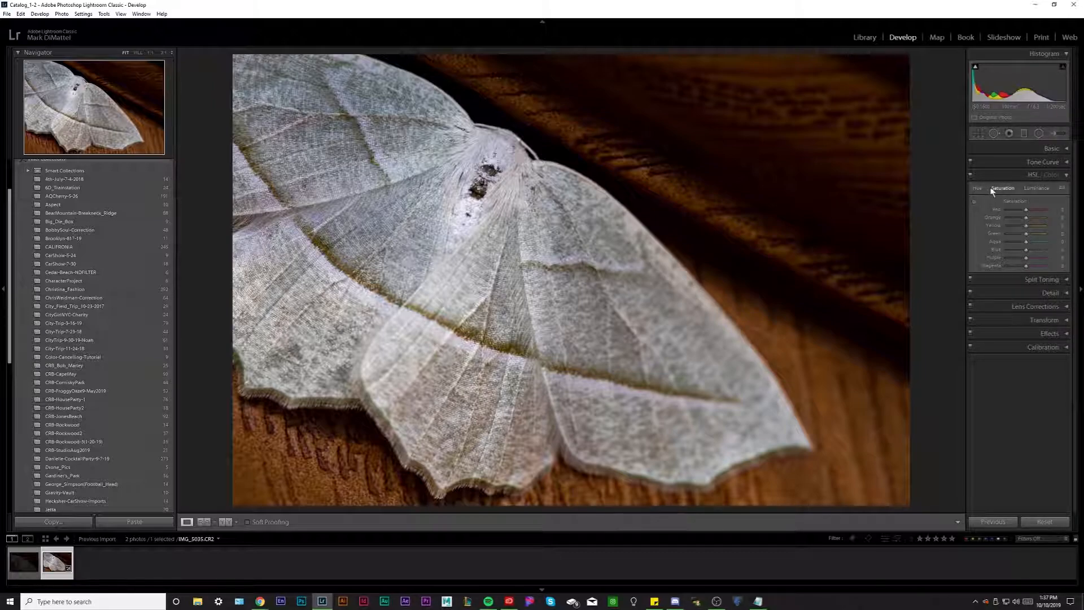
mouse_move(1026, 217)
mouse_down()
mouse_move(1042, 219)
mouse_move(1027, 222)
mouse_up()
drag(1025, 225, 1029, 209)
drag(1025, 249, 1020, 244)
drag(1025, 234, 1024, 236)
Set the HSL luminance to +16 for orange, -11 for yellow and +29 for blue.
click(1036, 187)
drag(1026, 221, 1031, 223)
mouse_move(1028, 225)
mouse_down()
mouse_move(1018, 228)
mouse_move(1048, 228)
mouse_move(1017, 228)
mouse_move(1029, 229)
mouse_up()
drag(1020, 248, 1036, 253)
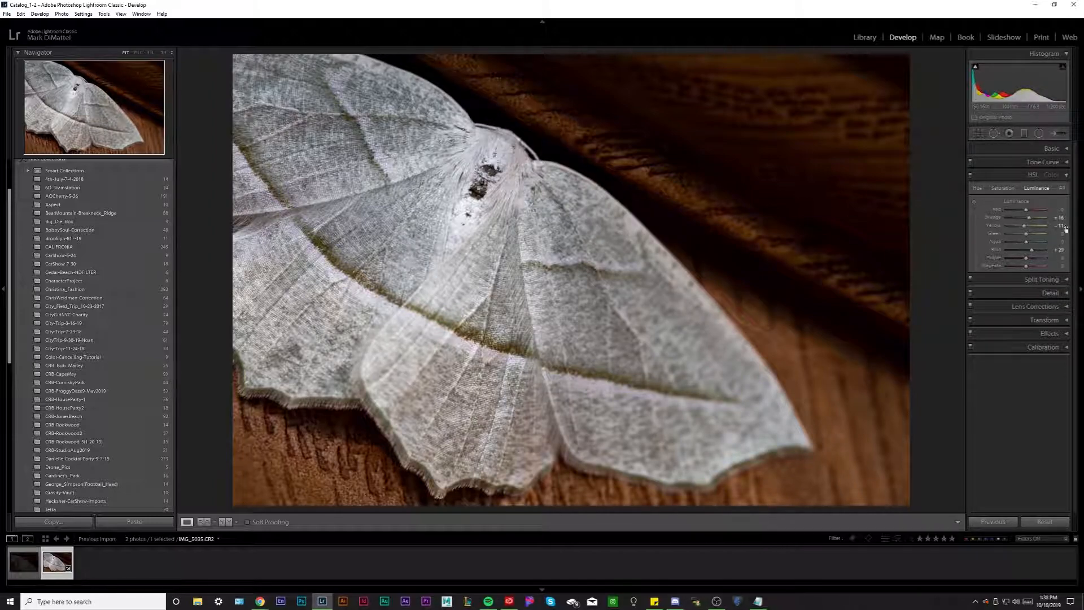
click(1063, 175)
Apply split toning with warm highlights at hue 37, saturation 22, and blue shadows at hue 215, saturation 12.
click(1057, 196)
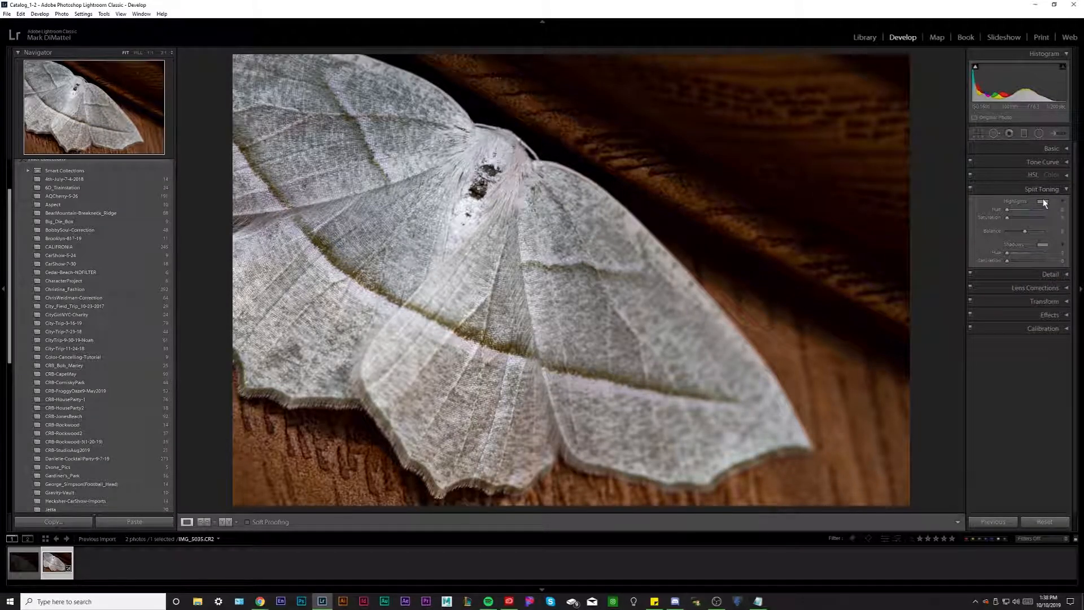
click(1044, 201)
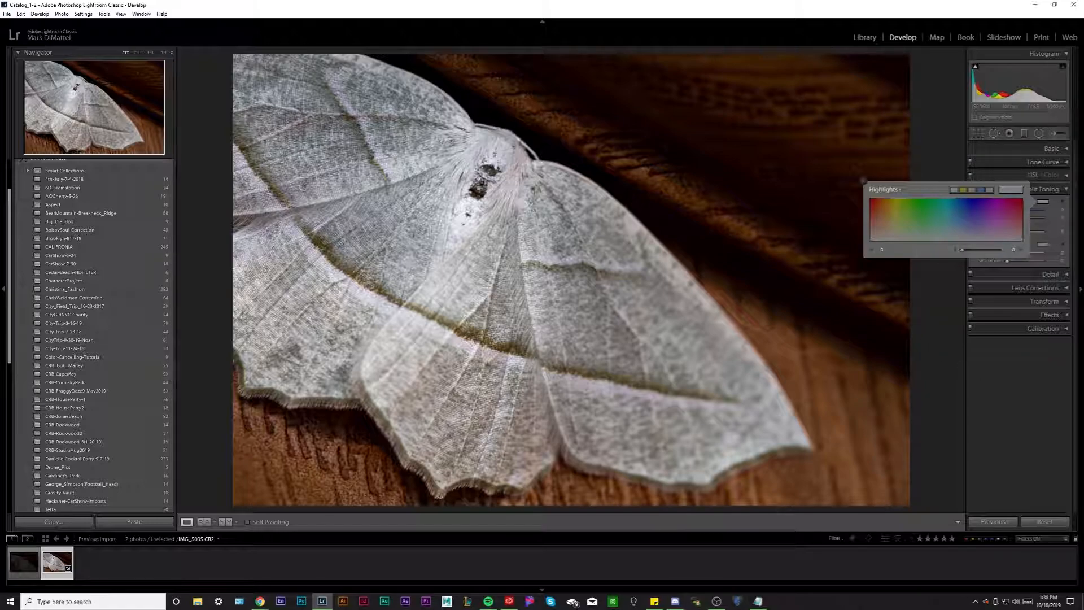
click(987, 190)
click(863, 181)
click(1044, 244)
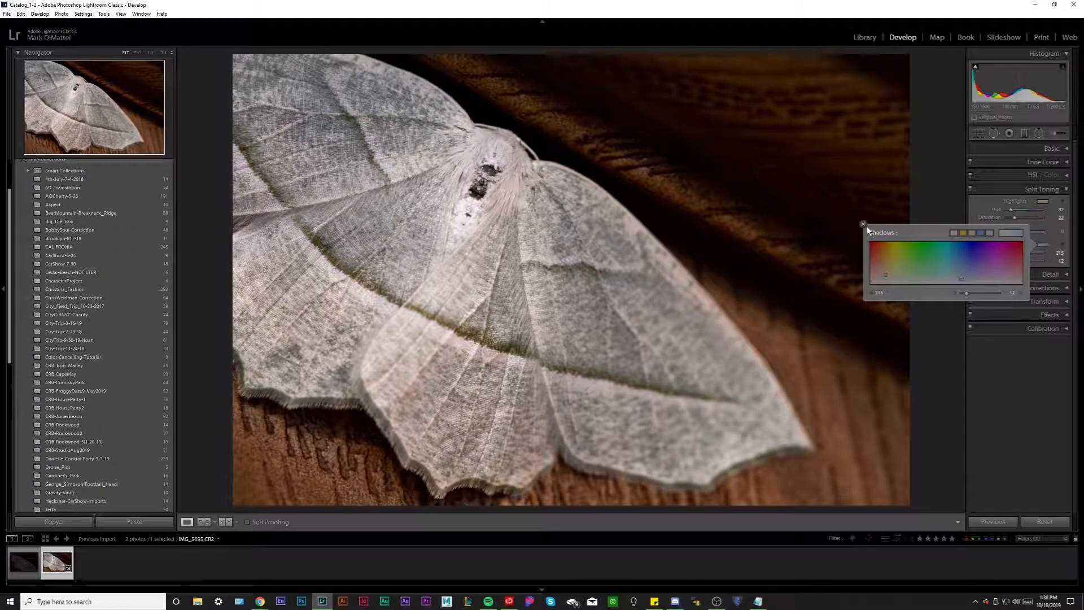
click(864, 225)
Refine the split toning with highlight saturation 11, shadow saturation 15 and balance -2.
drag(1014, 218, 1010, 220)
drag(1014, 263, 1023, 229)
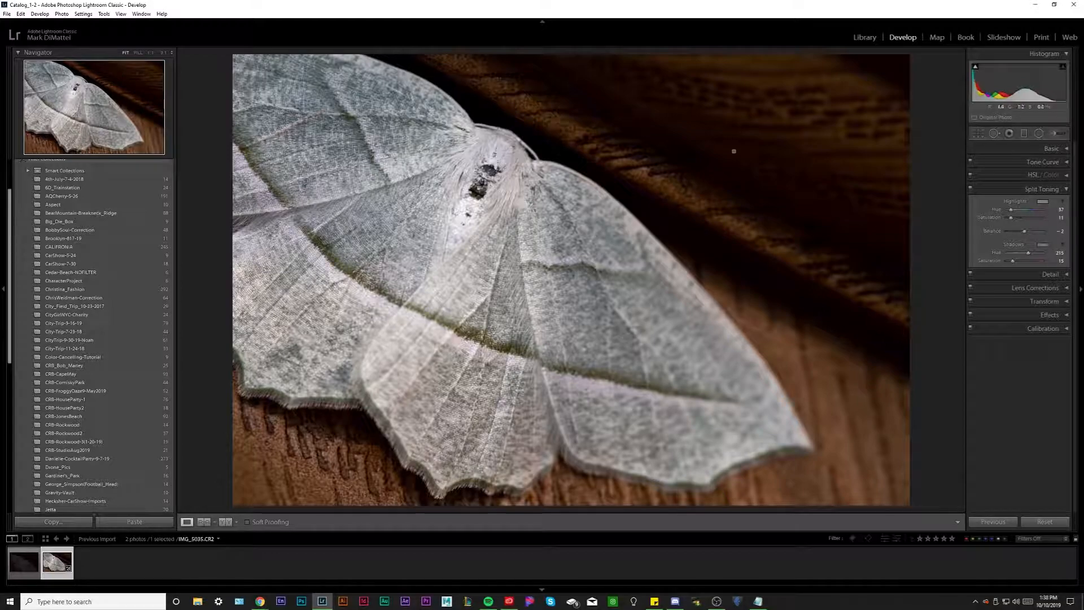
click(1057, 192)
Set the luminance noise reduction to 13.
click(1055, 203)
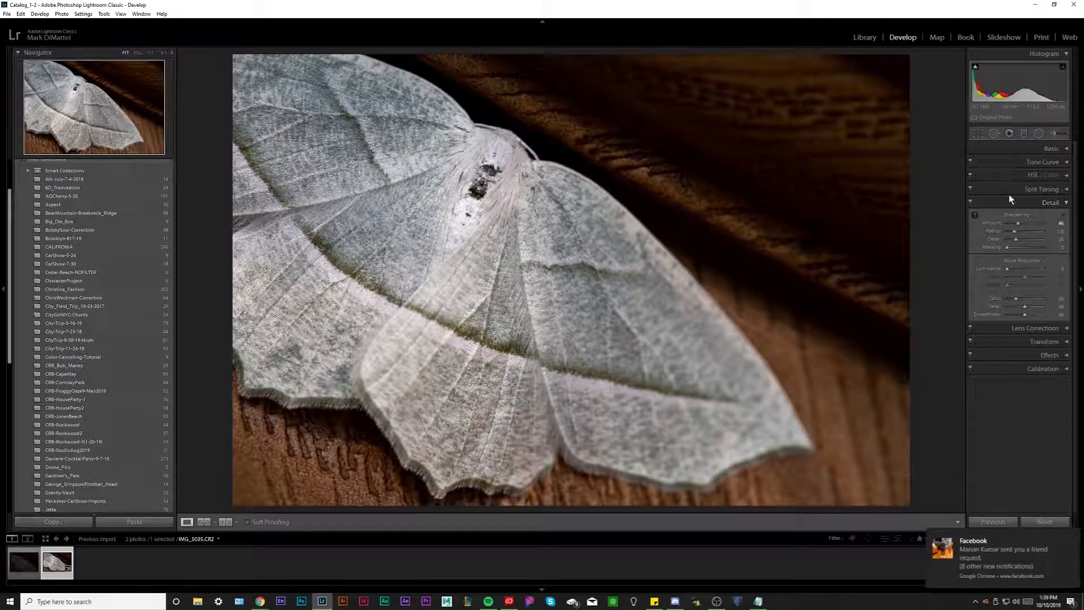
click(1066, 537)
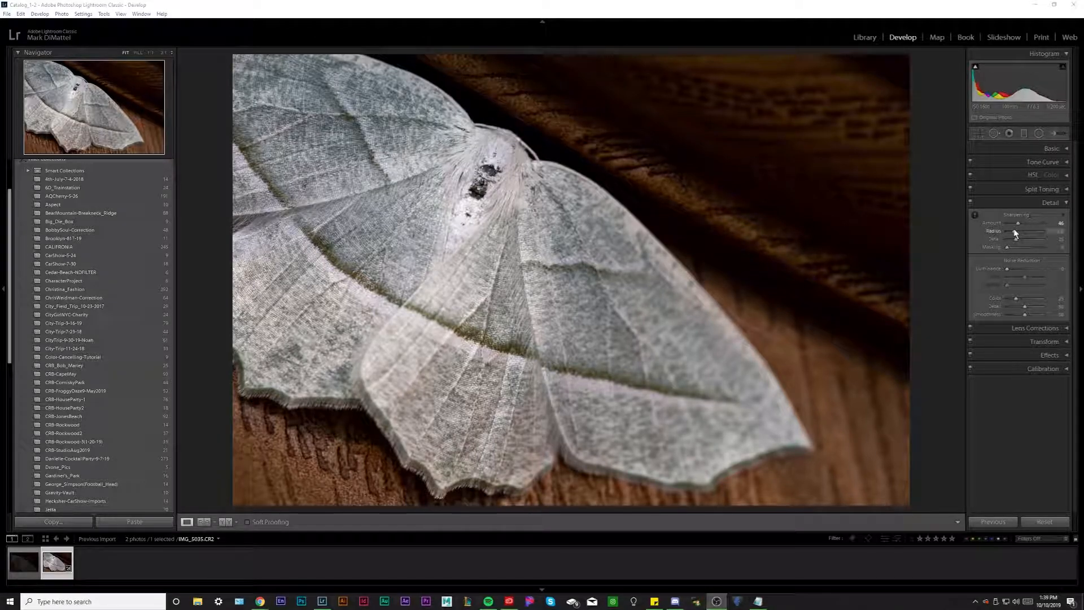
click(1009, 269)
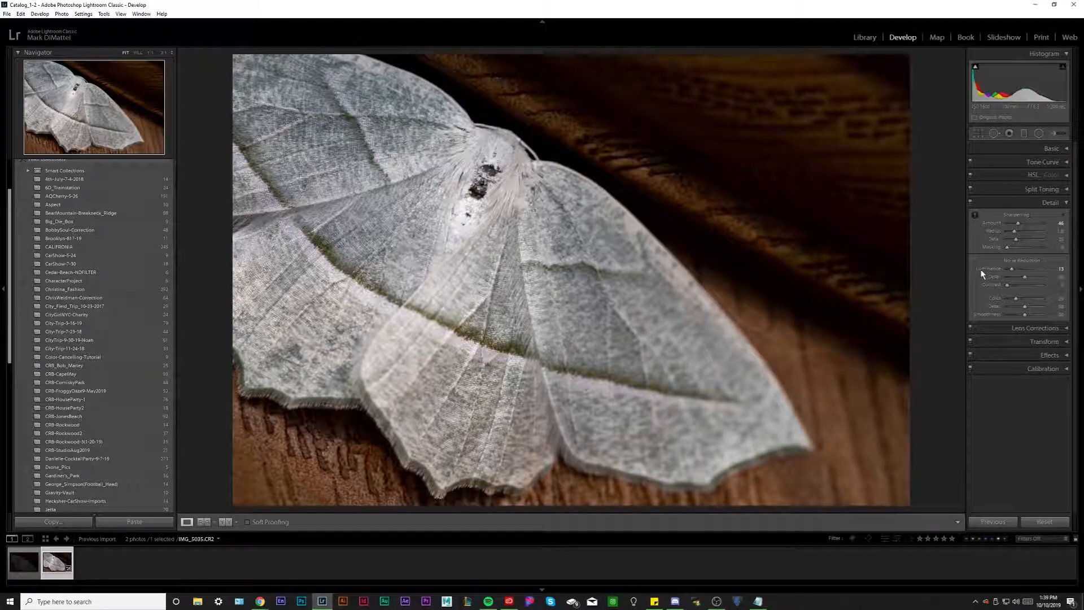
click(1061, 203)
Try a darkening vignette with a lower midpoint in the manual lens corrections and reset its amount.
click(1062, 217)
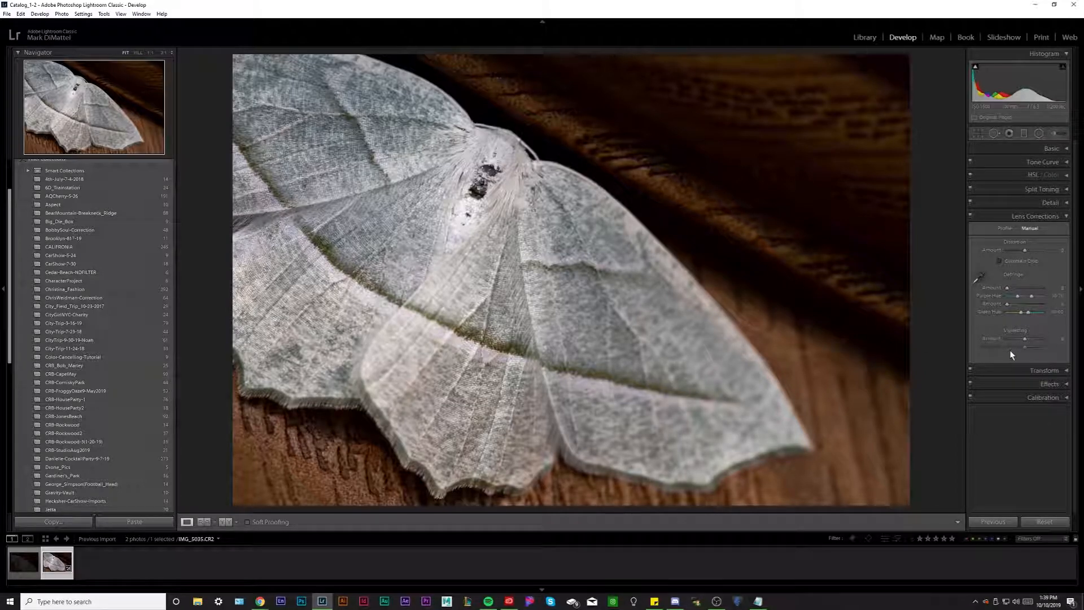
drag(1023, 335, 1012, 341)
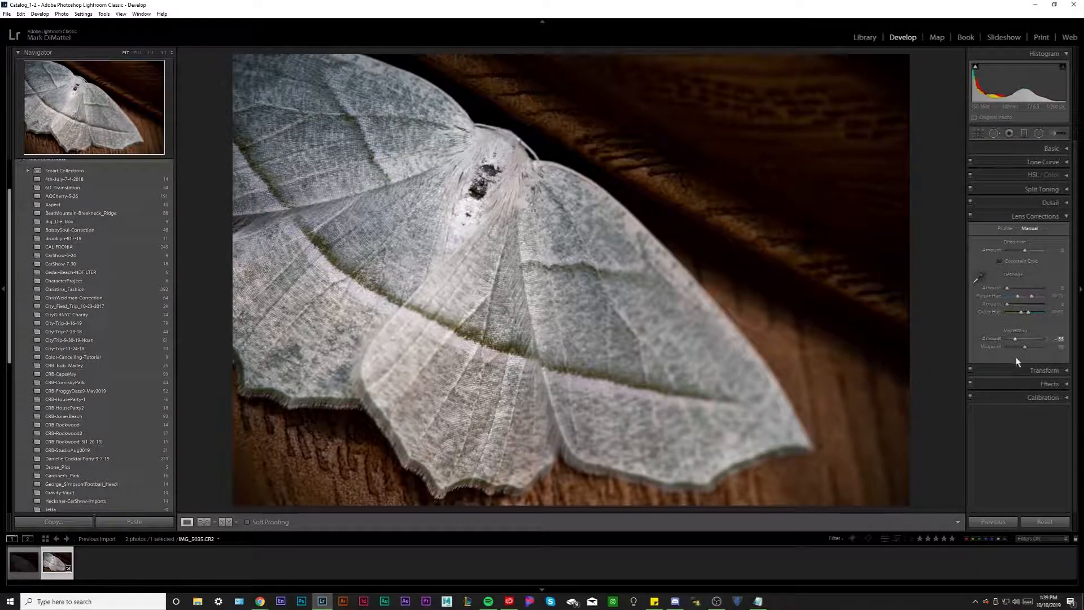
click(1012, 348)
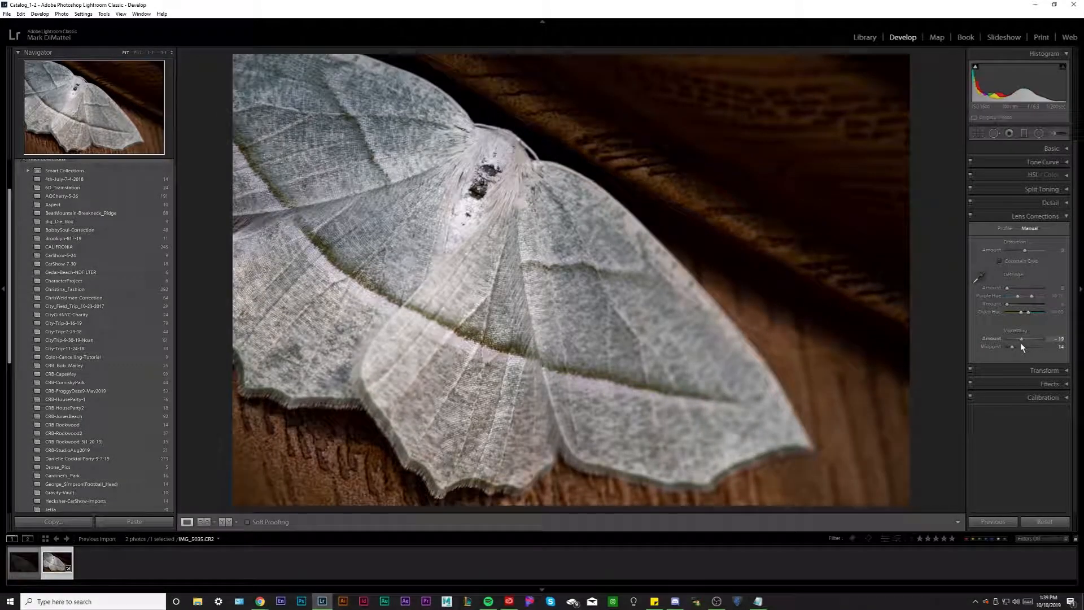
double_click(987, 340)
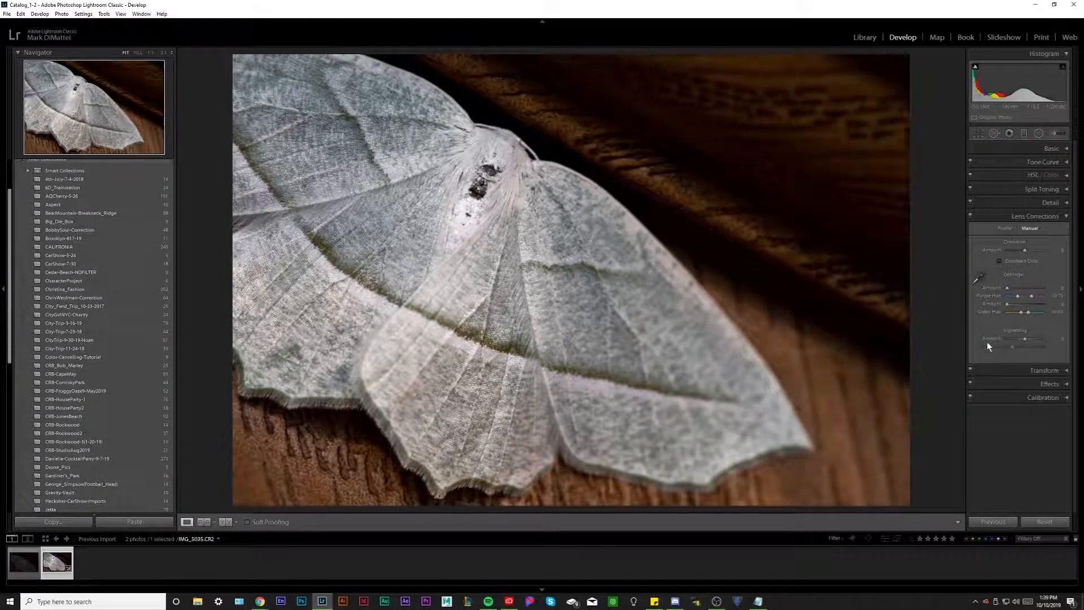
click(1056, 217)
click(1057, 218)
click(1046, 218)
click(1048, 230)
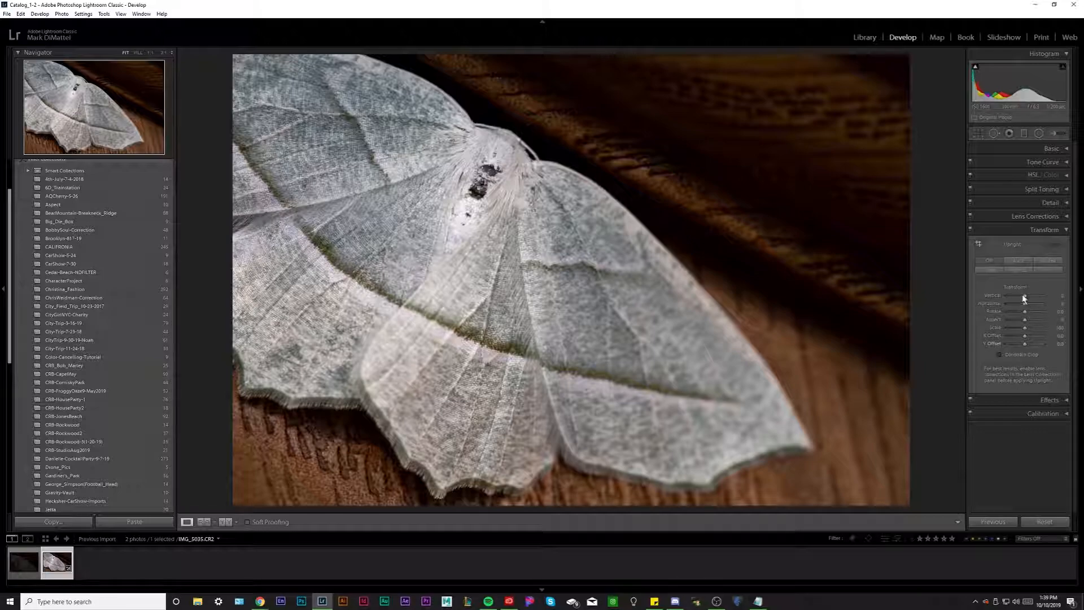
click(1058, 230)
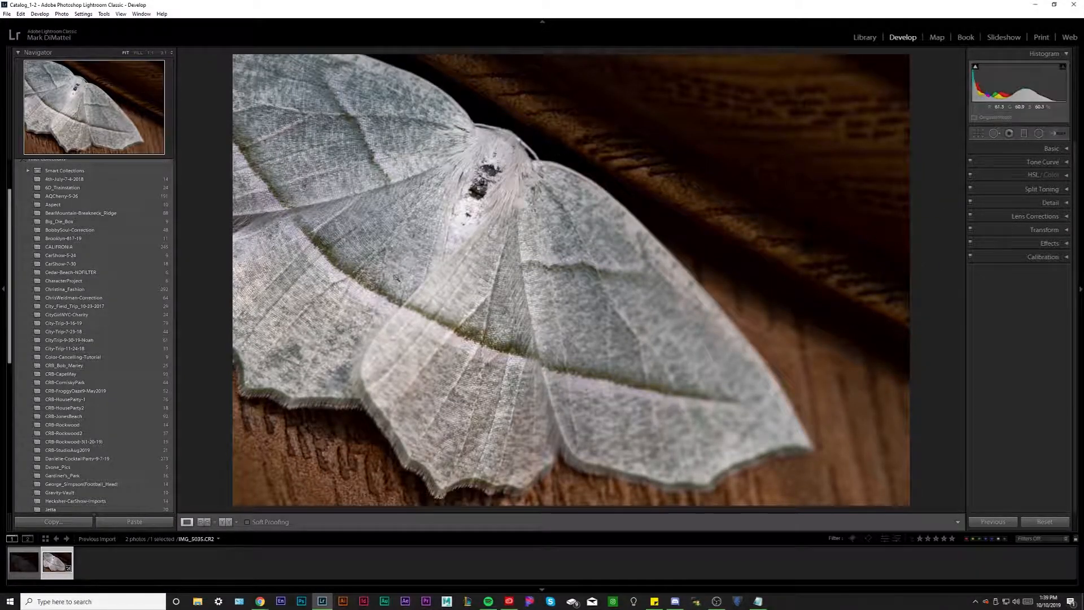
click(1051, 217)
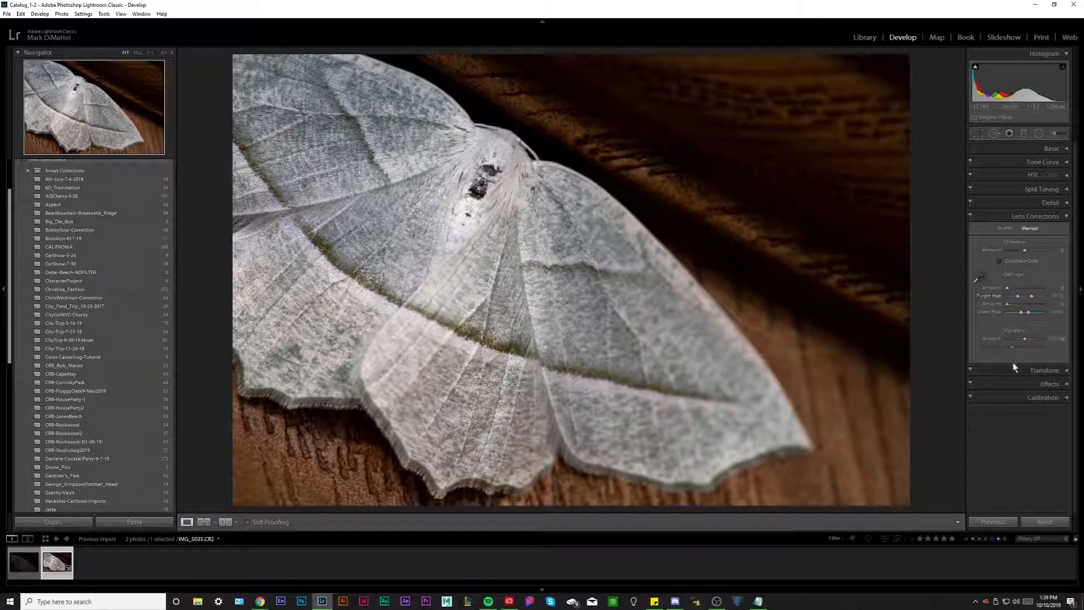
click(1031, 229)
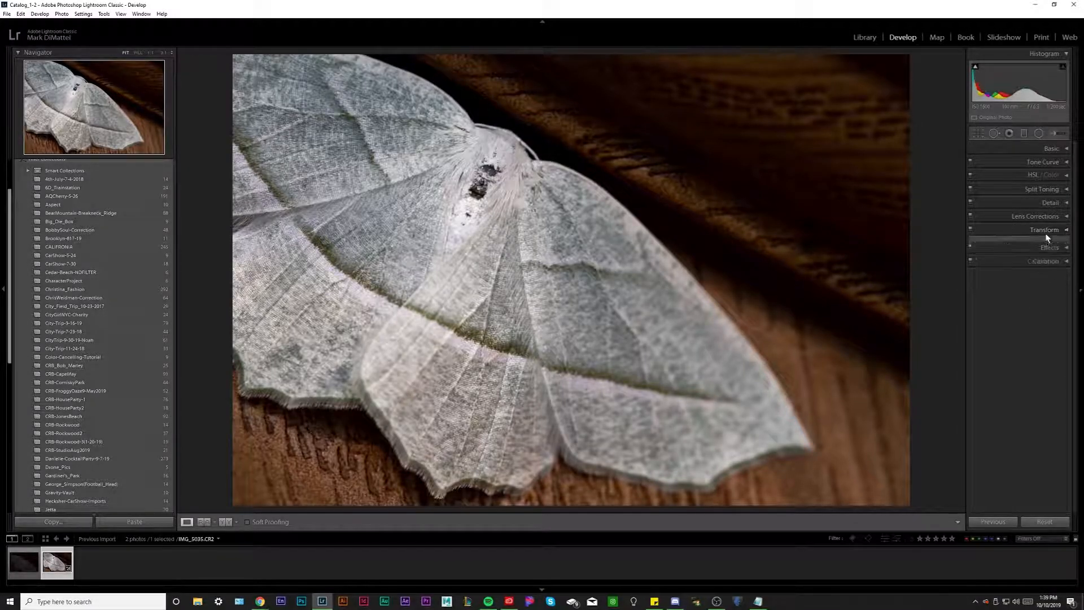
Try shifting the photo sideways with a Transform X offset of 50 and undo the shift.
click(1045, 231)
mouse_move(1027, 331)
mouse_down()
mouse_move(1011, 329)
mouse_move(1036, 337)
mouse_up()
key(ctrl+z)
key(ctrl+z)
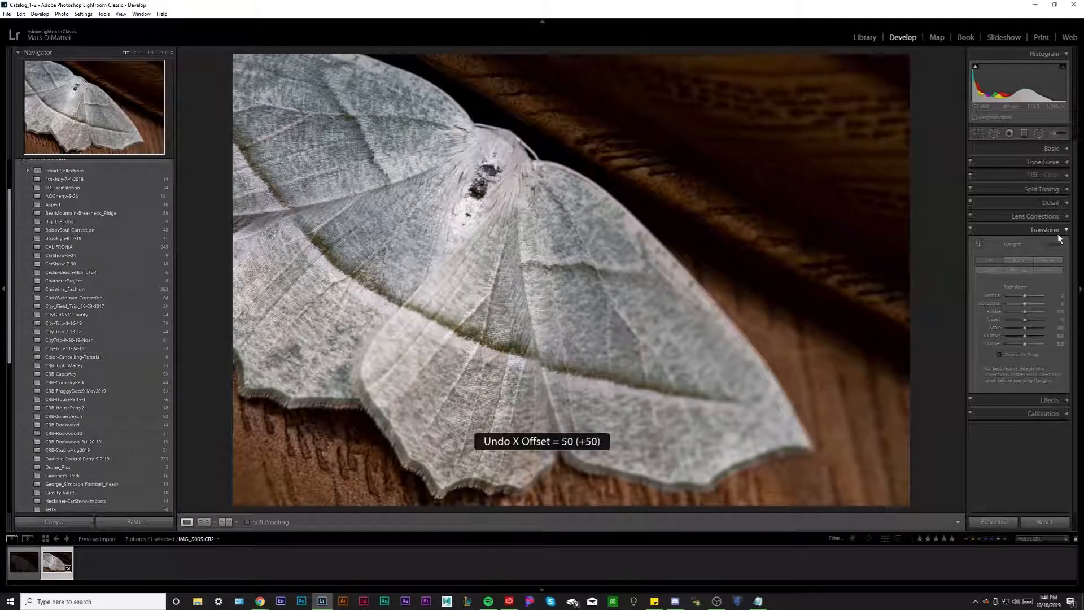
click(1058, 232)
Try a dark Highlight Priority post-crop vignette with midpoint 30 and undo all its adjustments.
click(1061, 244)
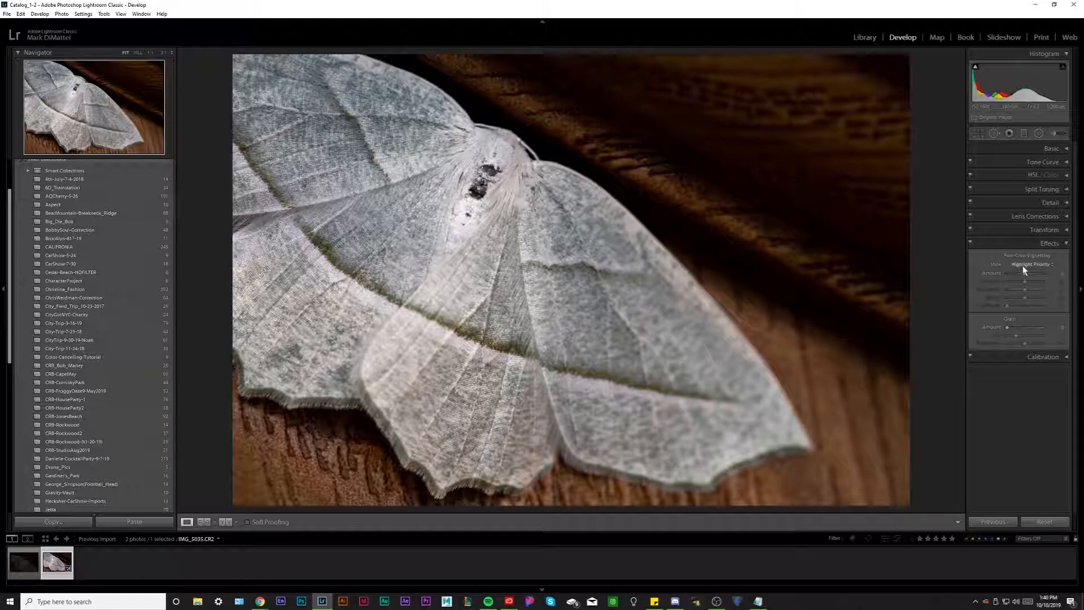
drag(1025, 274, 1025, 297)
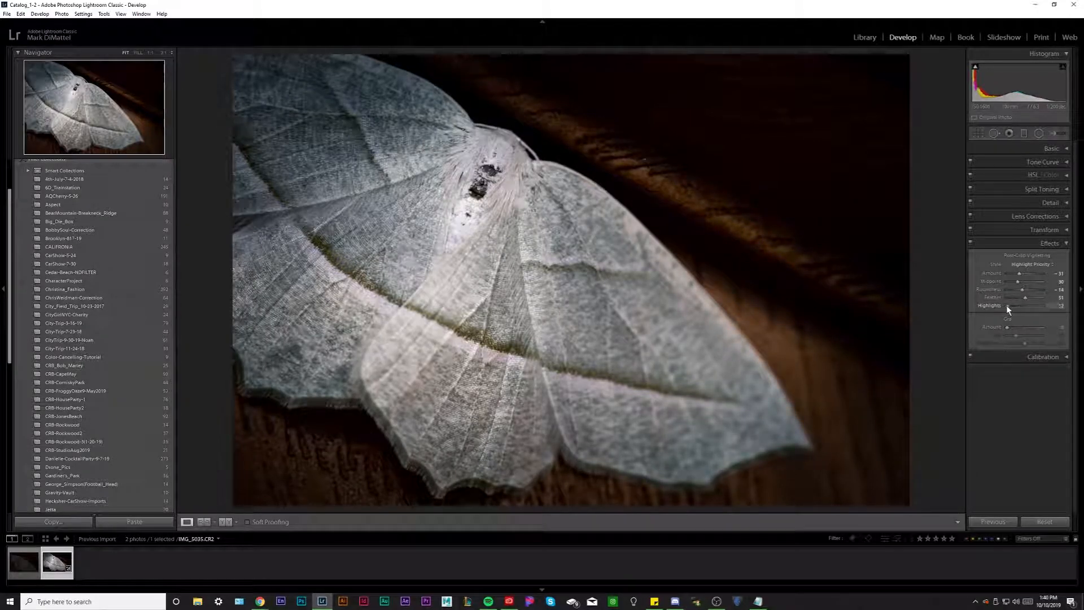
key(ctrl+z)
key(ctrl+z)
key(ctrl+z)
key(ctrl+z)
key(ctrl+z)
key(ctrl+z)
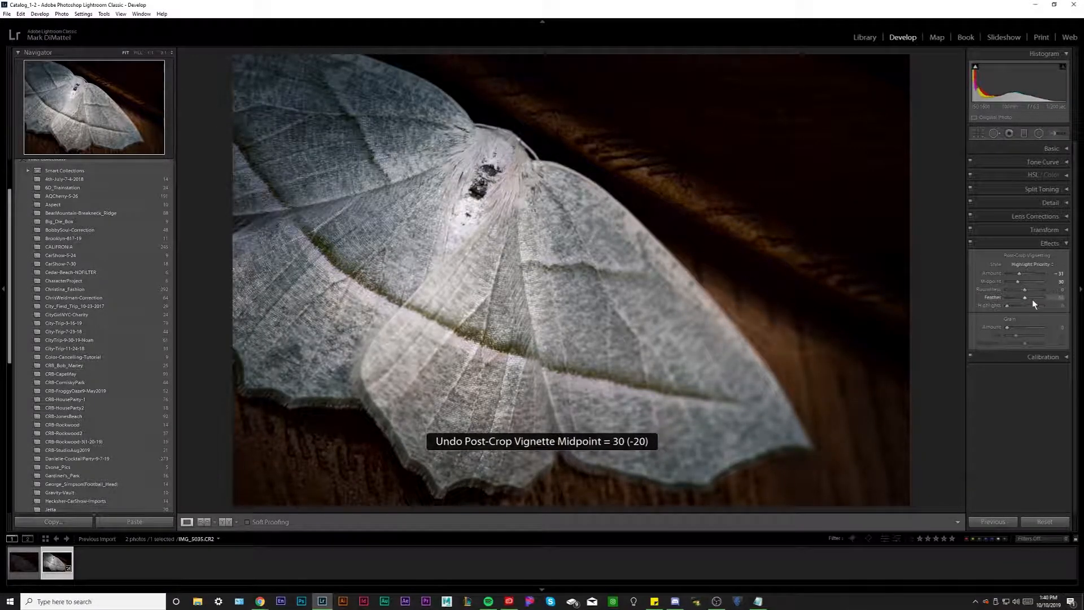
click(1049, 243)
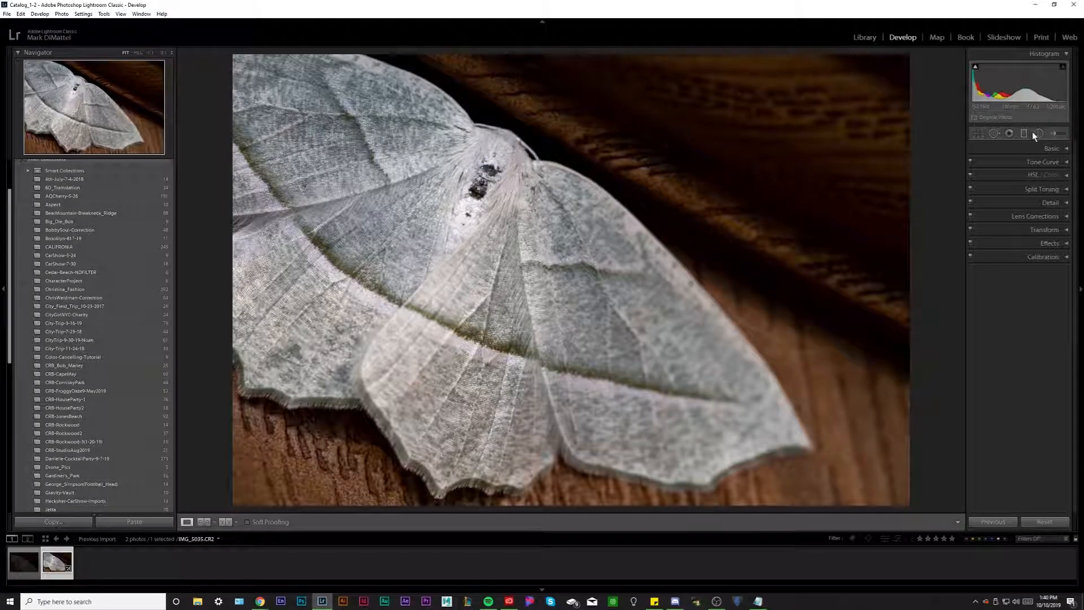
Draw a large radial filter around the moth and centre it on the body.
click(1038, 134)
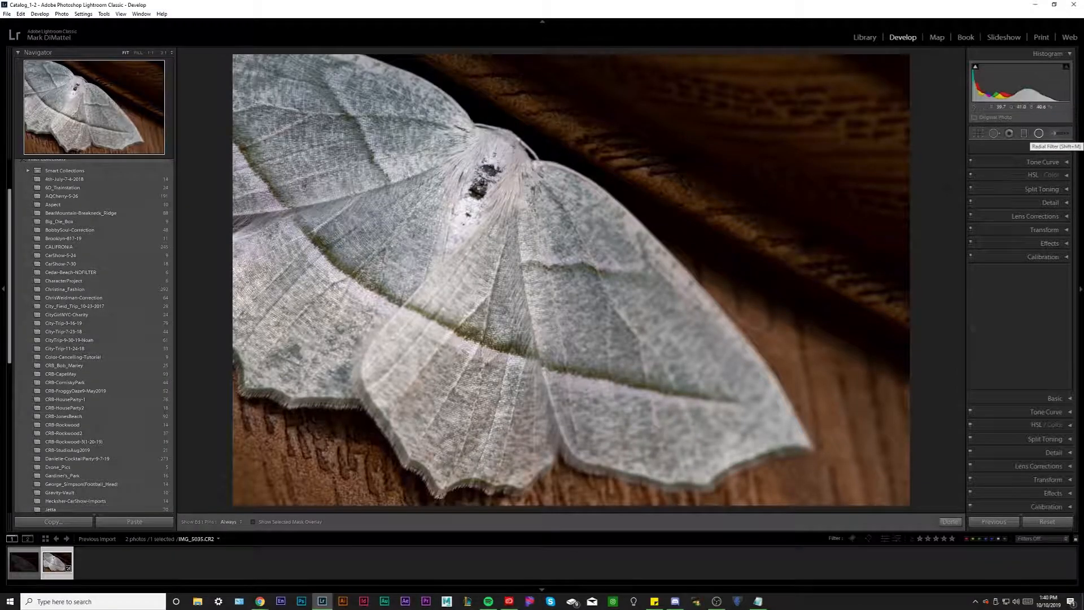
drag(481, 244, 640, 345)
drag(480, 246, 494, 278)
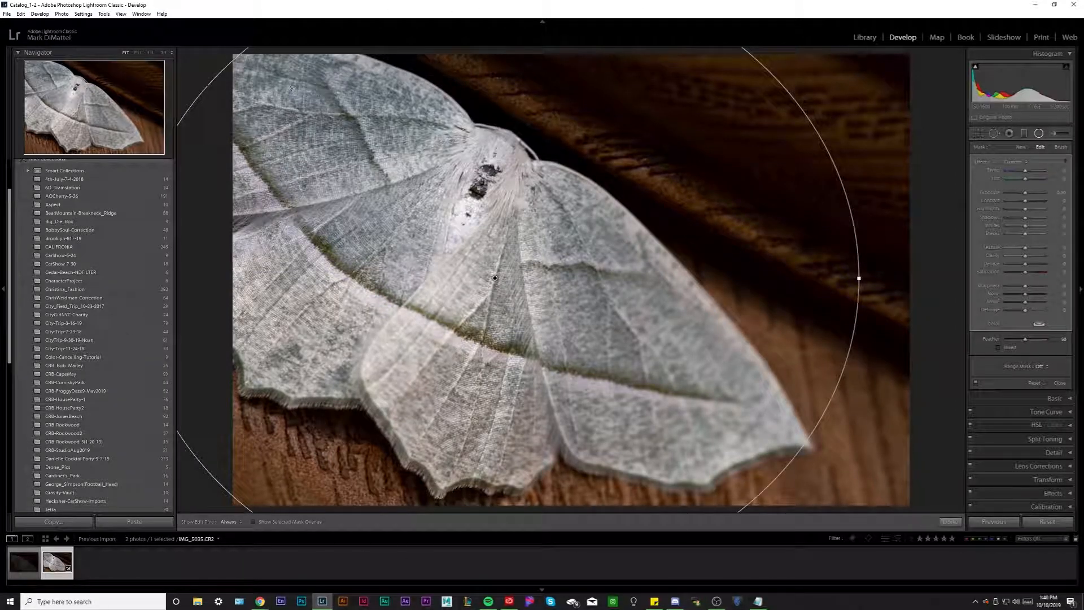
Check the radial filter's coverage with the mask overlay and lower the exposure outside the ellipse.
click(253, 521)
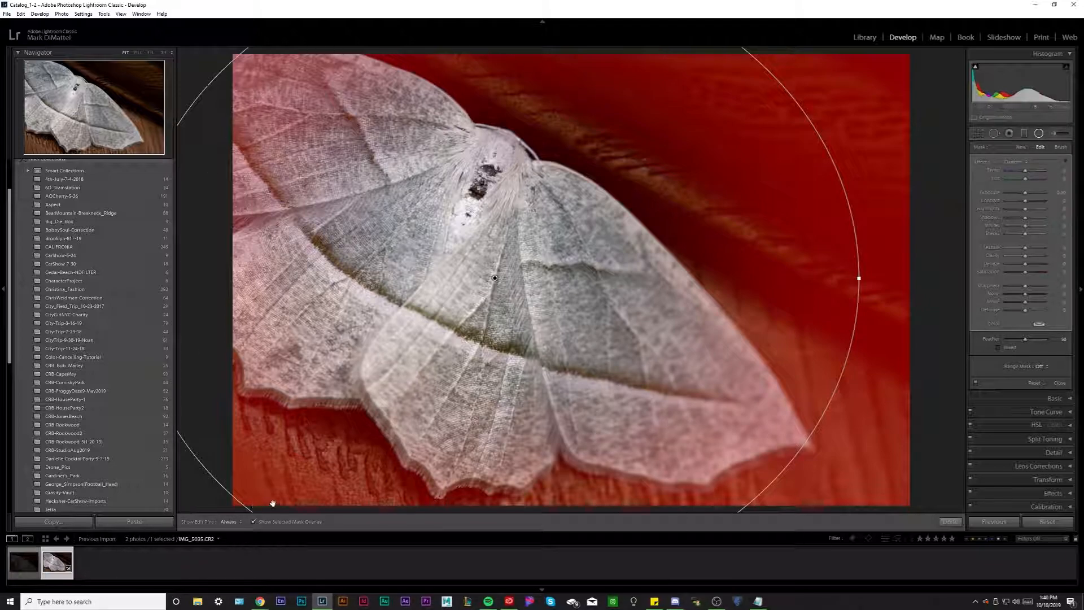
click(265, 523)
drag(1025, 195, 1023, 195)
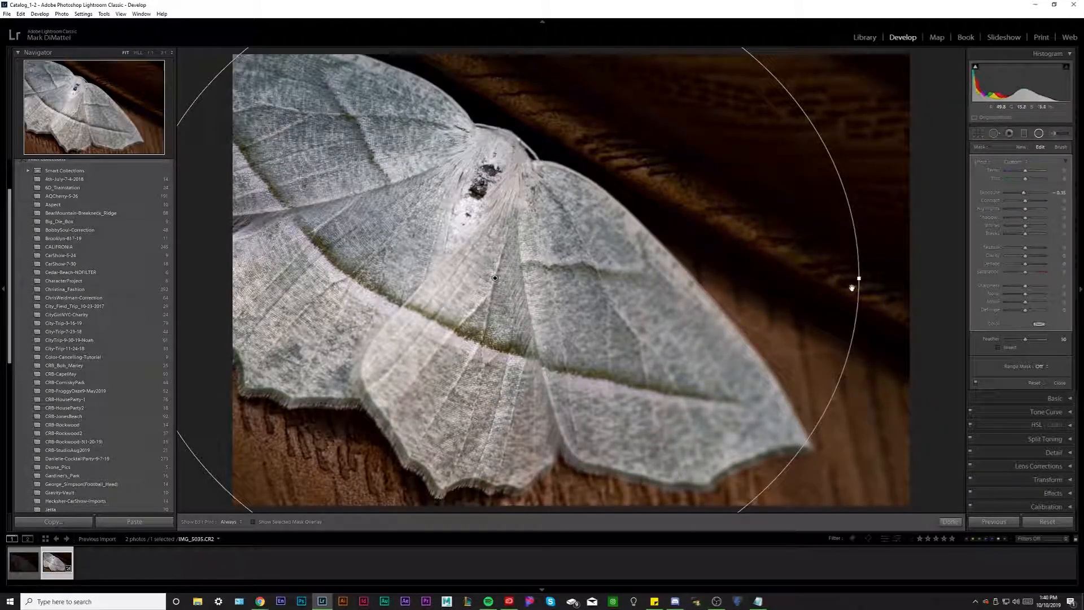
drag(1023, 193, 1021, 193)
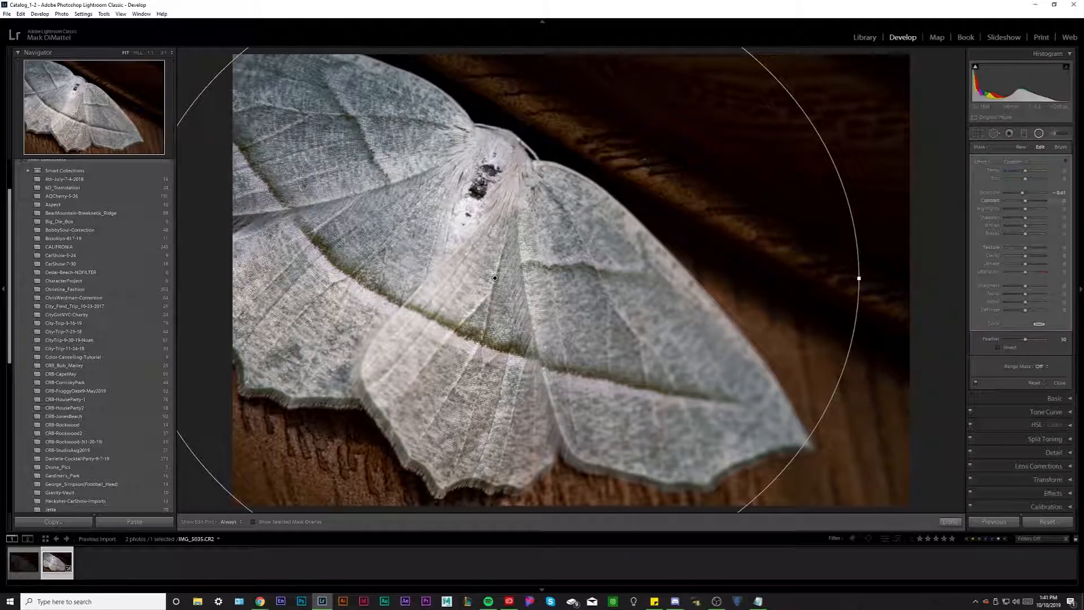
Set the area outside the radial filter to exposure -0.35, clarity -57 and sharpness -57, and widen the ellipse towards the photo's edge.
drag(1021, 197, 1022, 197)
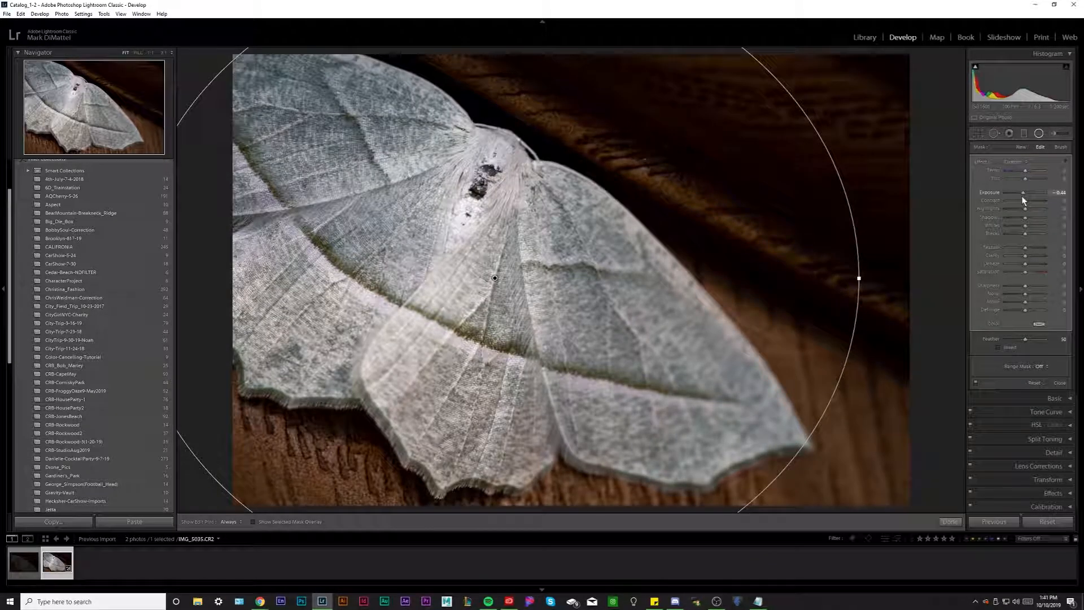
click(1014, 285)
drag(857, 279, 908, 290)
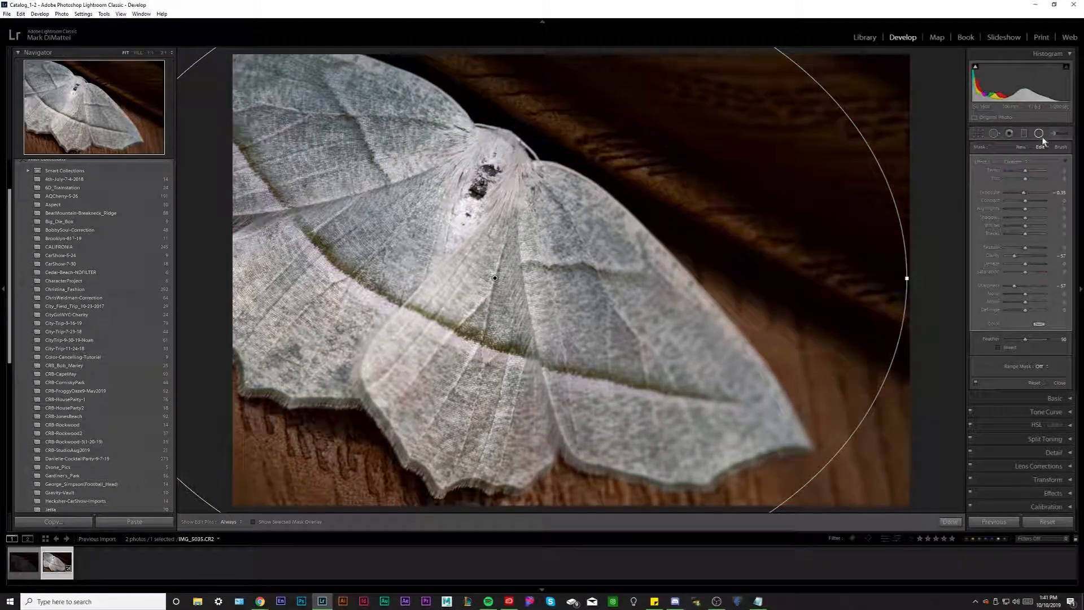
Duplicate the radial filter on the moth's body and offset the copy slightly above the original.
click(1041, 137)
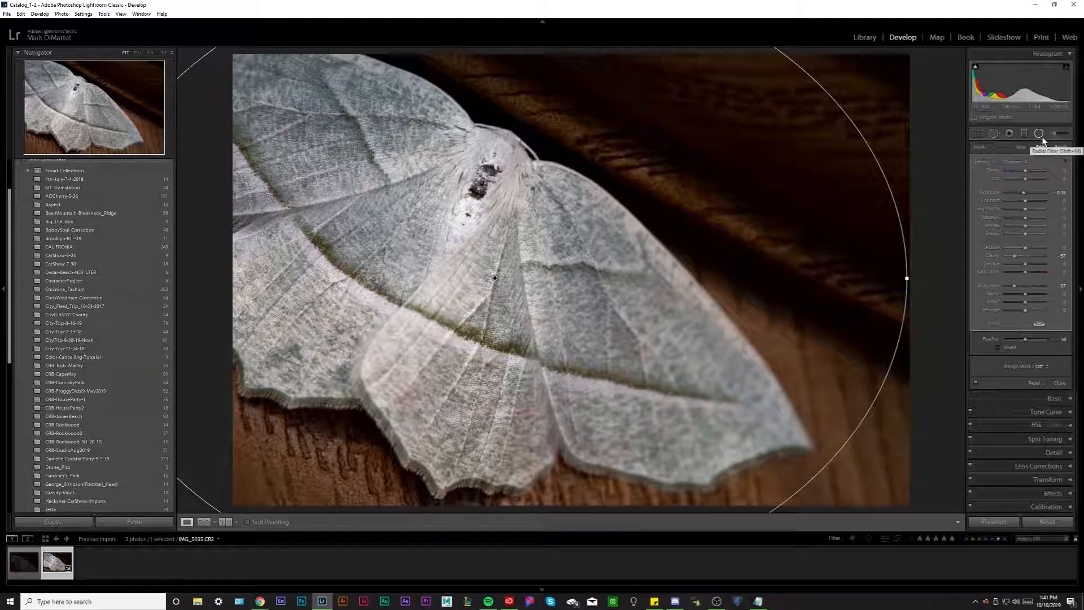
click(1041, 138)
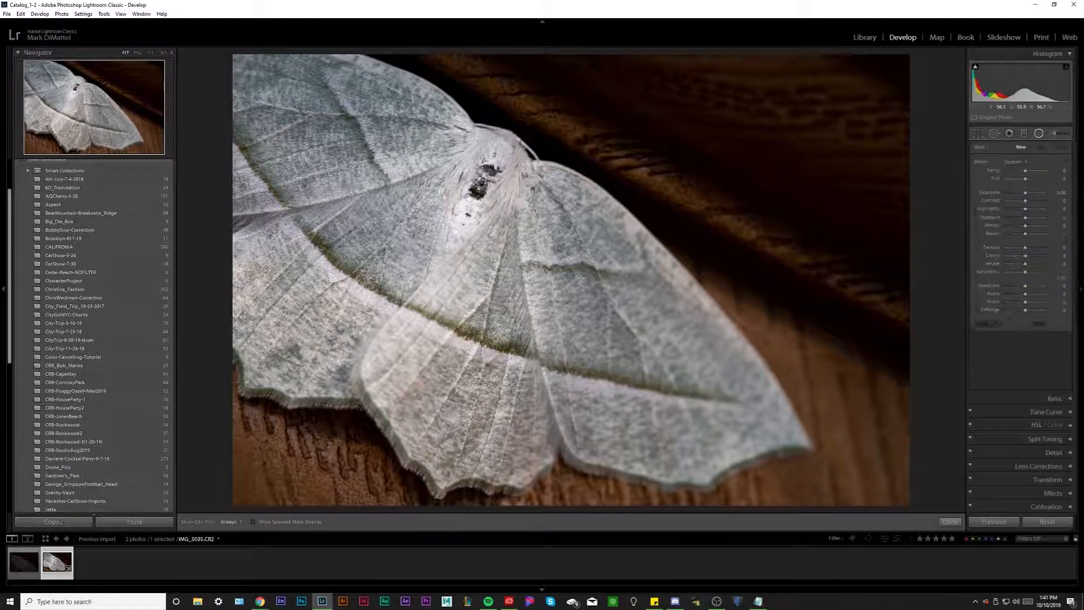
click(494, 278)
right_click(494, 278)
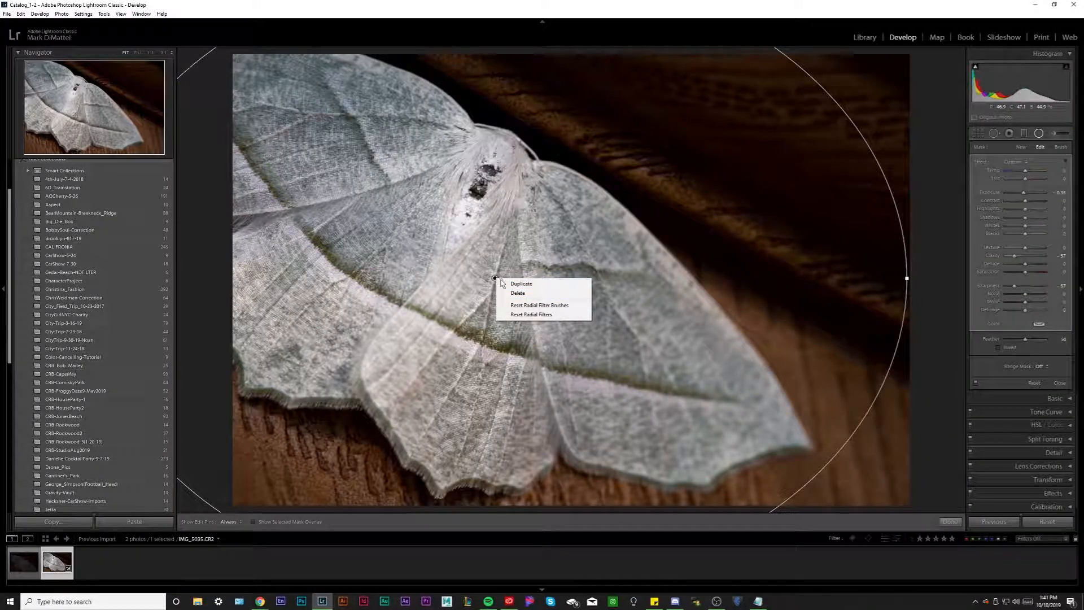
click(522, 283)
drag(494, 279, 494, 268)
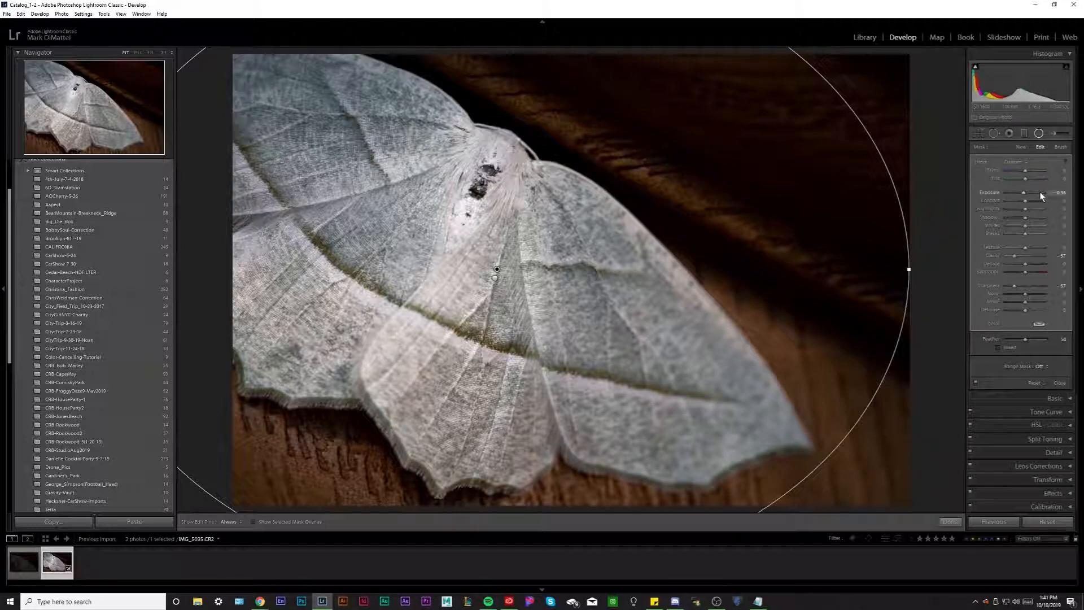
Reset the duplicate filter's exposure, clarity and sharpness, invert it to affect the inside, and show its mask overlay.
double_click(988, 193)
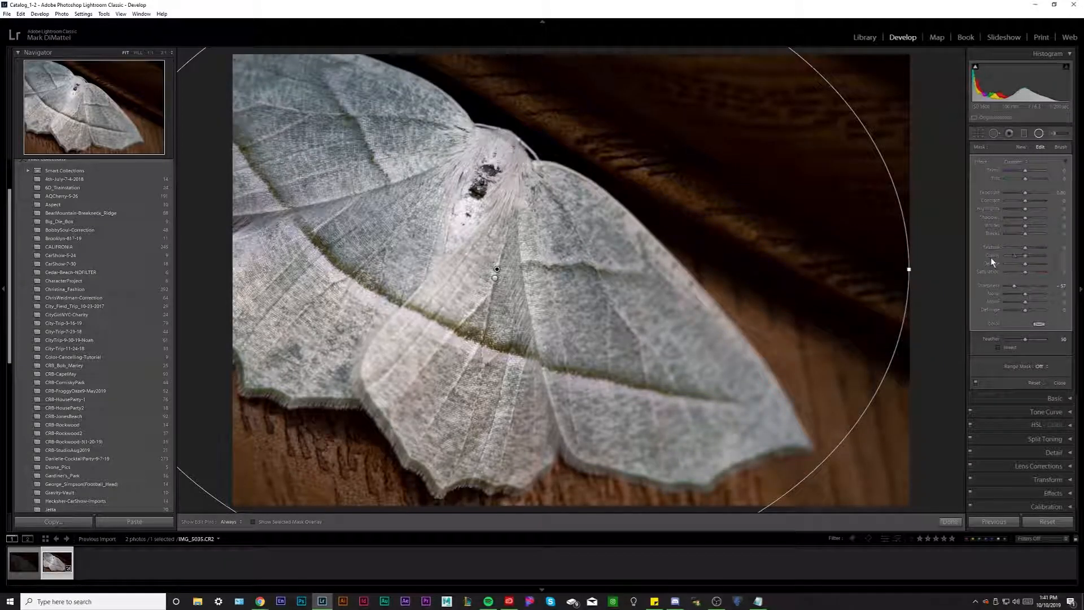
double_click(994, 286)
click(1007, 349)
click(292, 523)
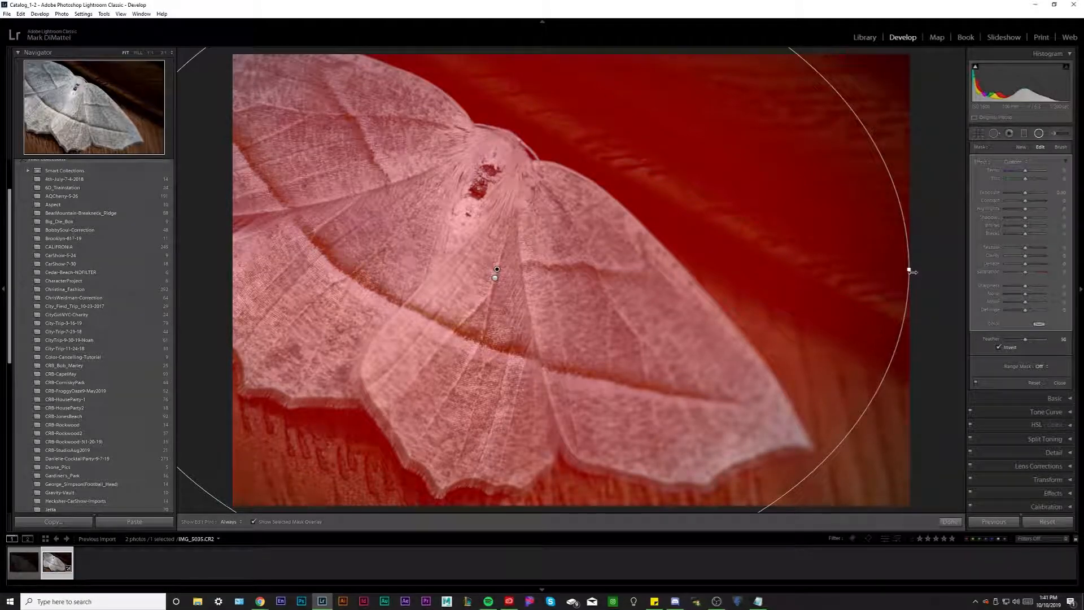
Shrink, rotate and reposition the inverted ellipse so it follows the moth's slanted wings, and hide the mask overlay.
drag(909, 269, 852, 284)
drag(628, 362, 617, 458)
drag(485, 57, 486, 102)
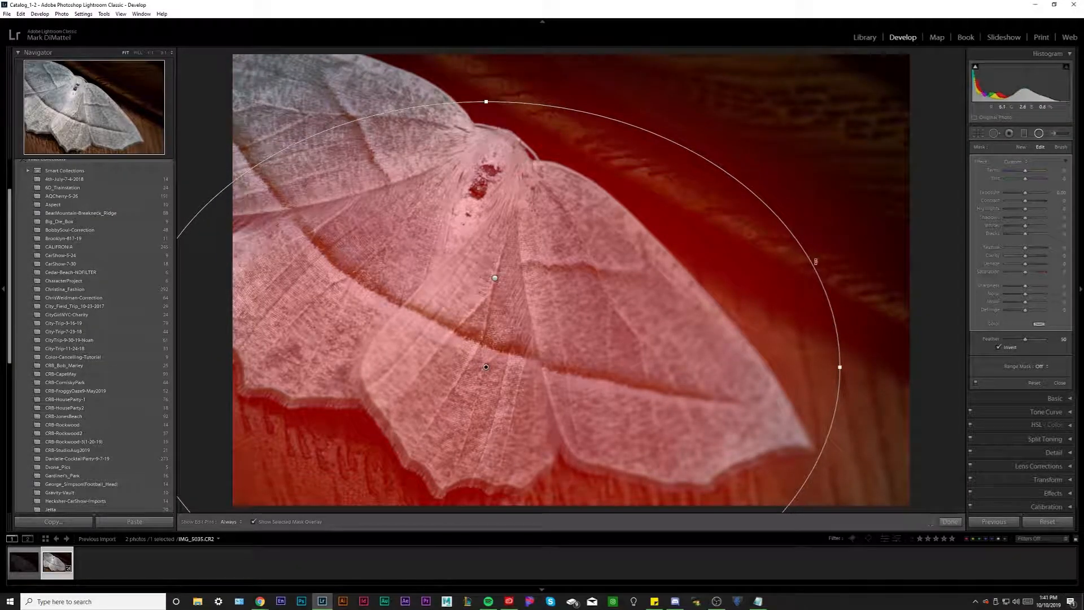
drag(823, 252, 839, 321)
drag(485, 368, 471, 302)
drag(808, 229, 816, 287)
drag(463, 279, 470, 291)
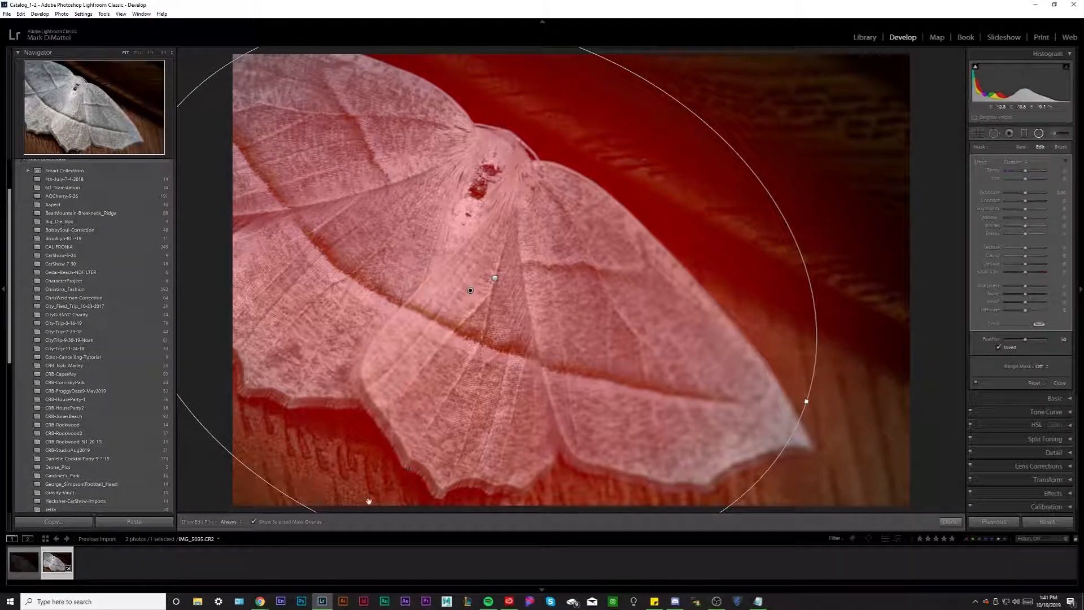
click(273, 521)
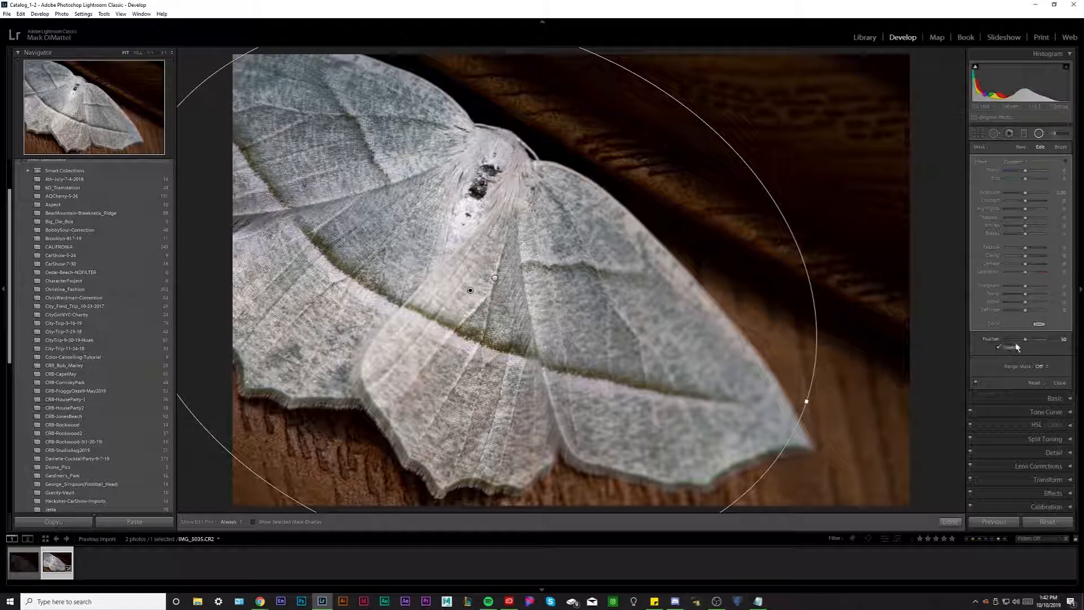
Fine-tune contrast, highlights, shadows, whites, blacks, clarity, saturation and noise inside the moth's inverted radial filter and finish the filter edits.
drag(1026, 191, 1028, 220)
drag(1025, 225, 1025, 226)
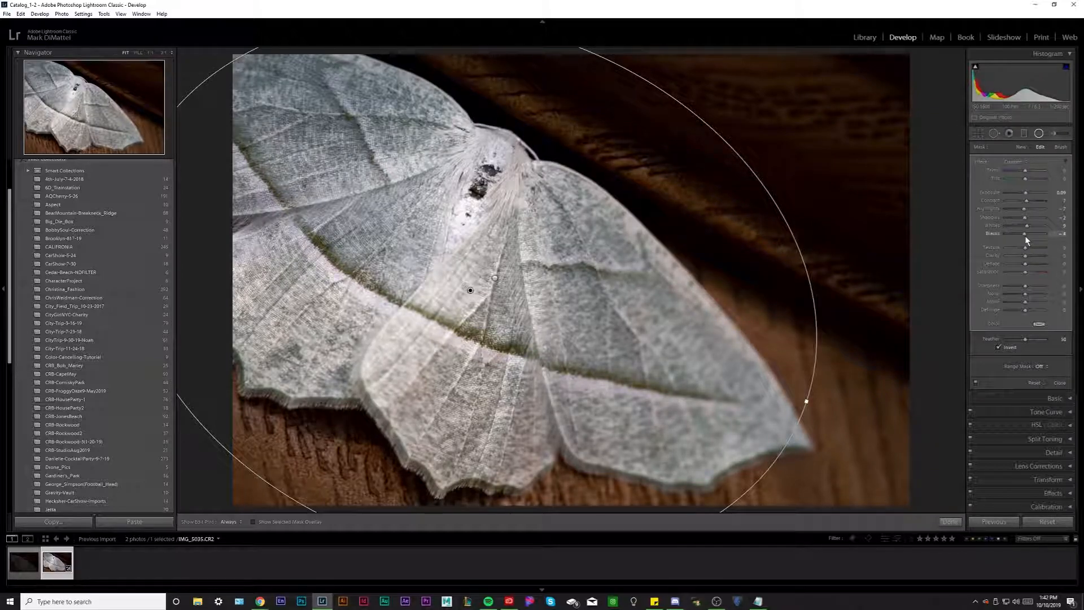
drag(1024, 255, 1026, 255)
drag(1025, 271, 1026, 271)
drag(1029, 293, 1030, 293)
click(950, 522)
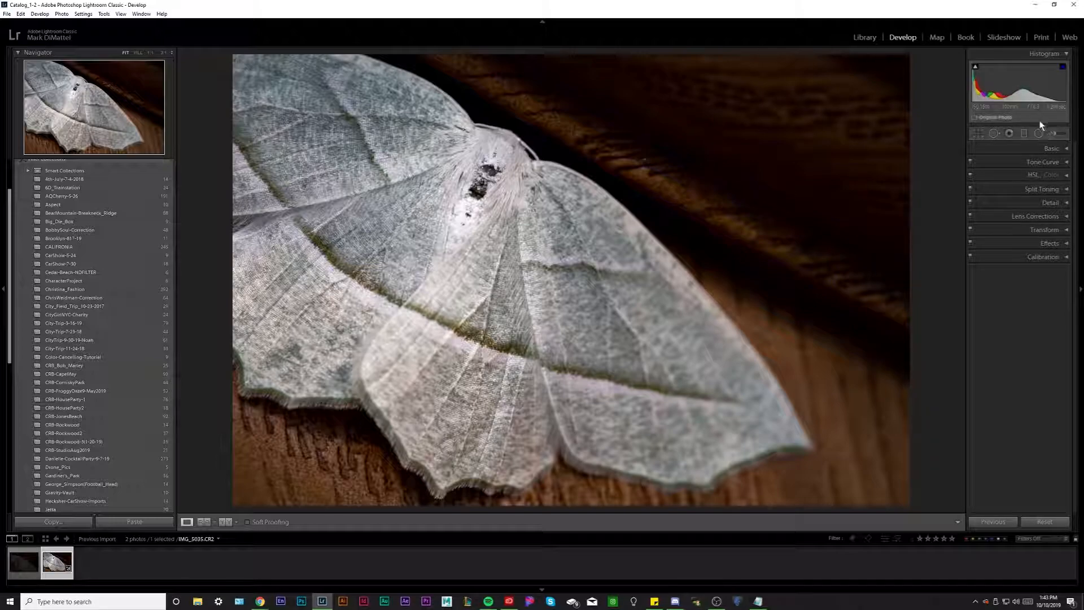
Draw a new radial filter over the dark upper-right wood with exposure 1.22 and invert it to brighten the inside.
click(1038, 134)
drag(738, 97, 960, 300)
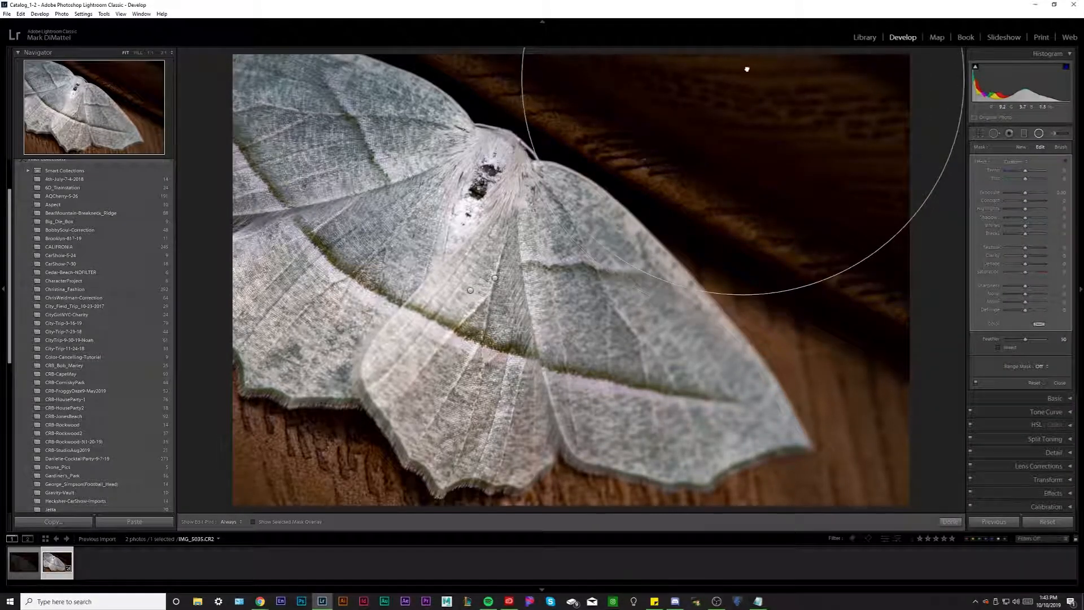
drag(1025, 193, 1031, 192)
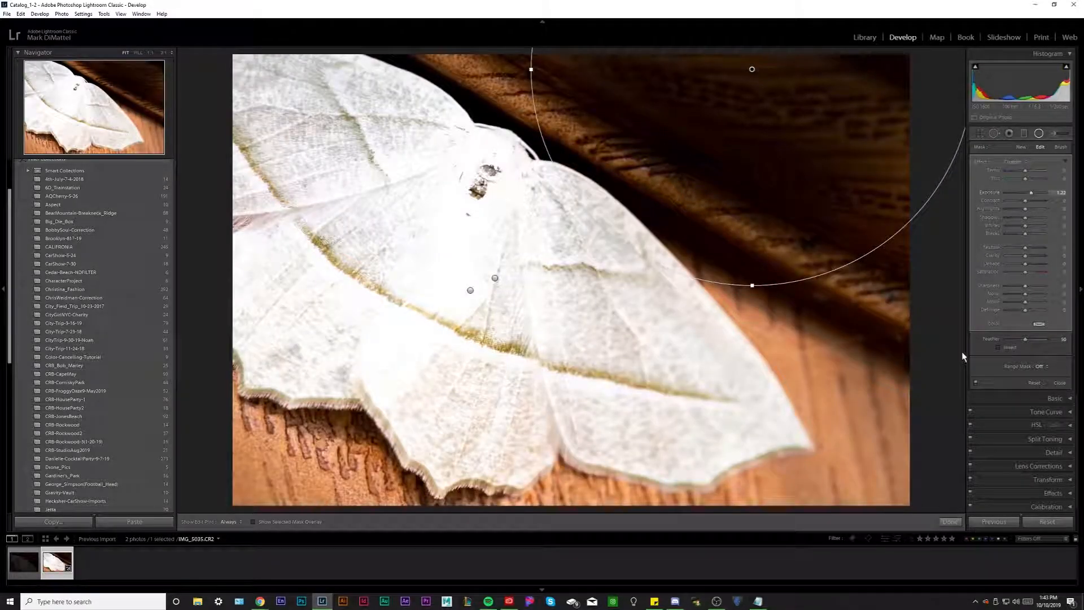
click(999, 347)
Enlarge, rotate and reposition the brightening ellipse over the upper-right wood and set its feather to 67.
drag(752, 68, 774, 49)
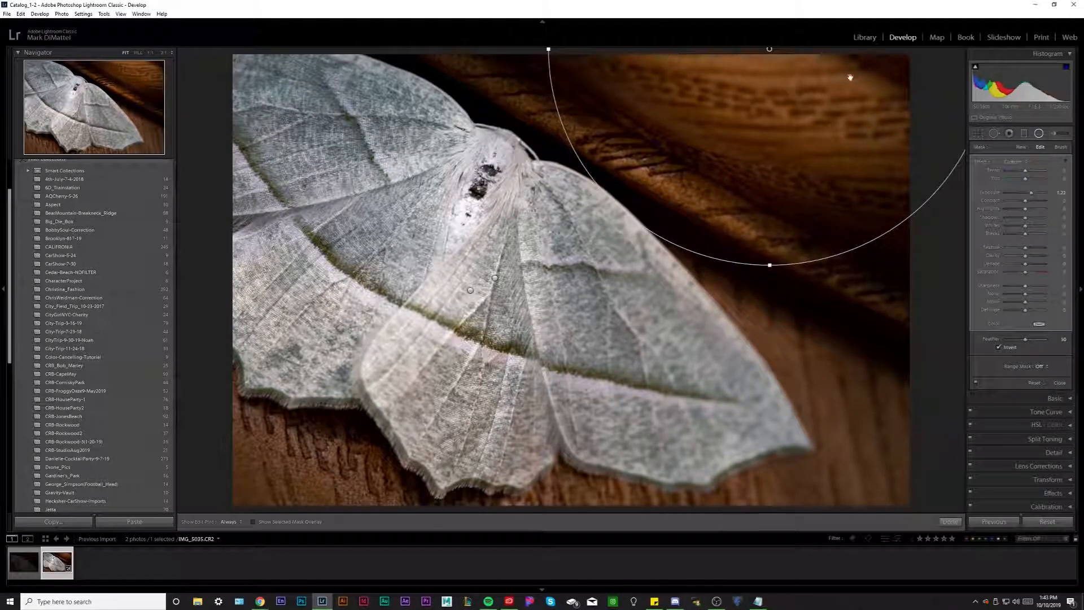
drag(769, 264, 770, 314)
drag(549, 72, 433, 73)
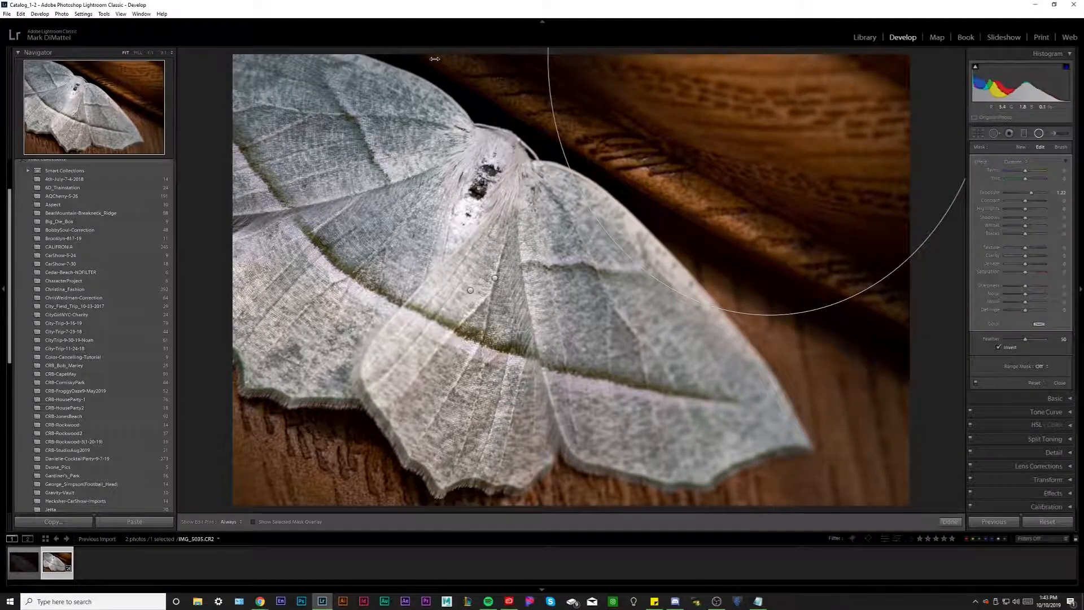
drag(772, 61, 681, 177)
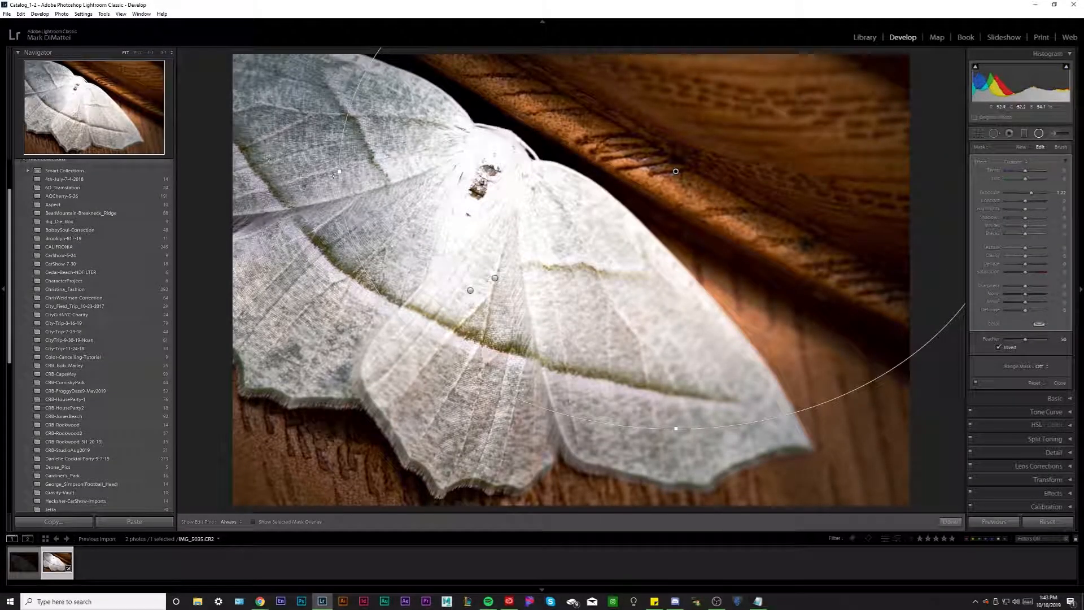
drag(335, 172, 466, 133)
drag(678, 173, 749, 72)
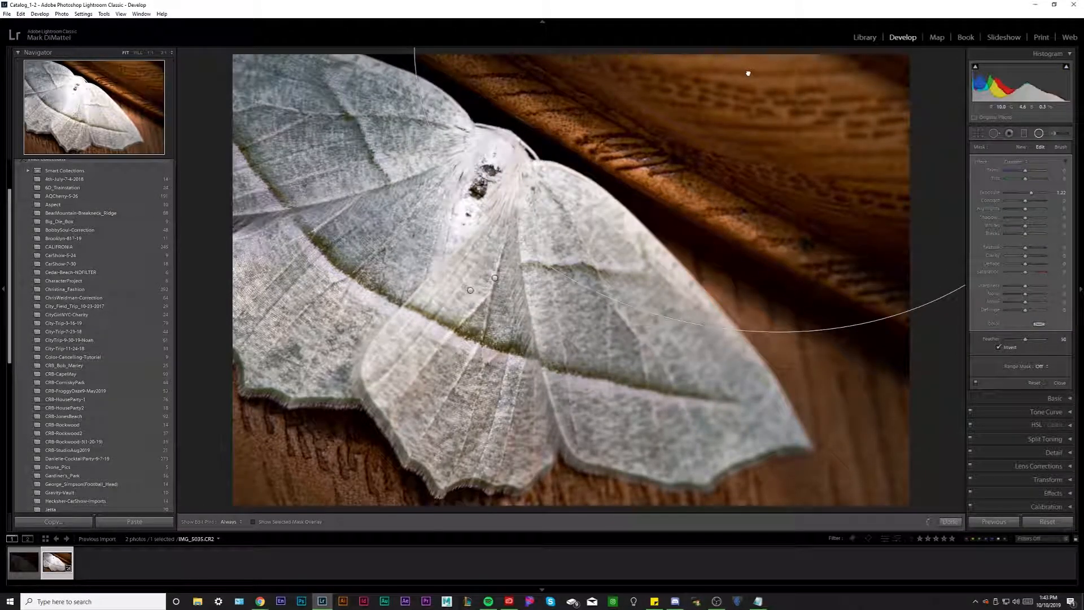
drag(1026, 339, 1033, 341)
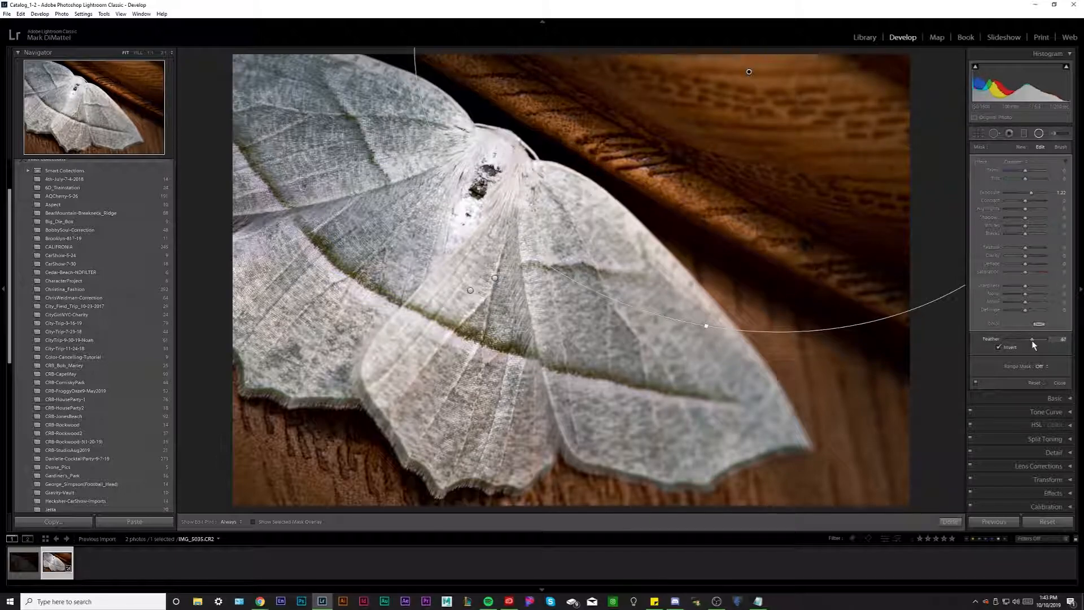
drag(749, 72, 740, 68)
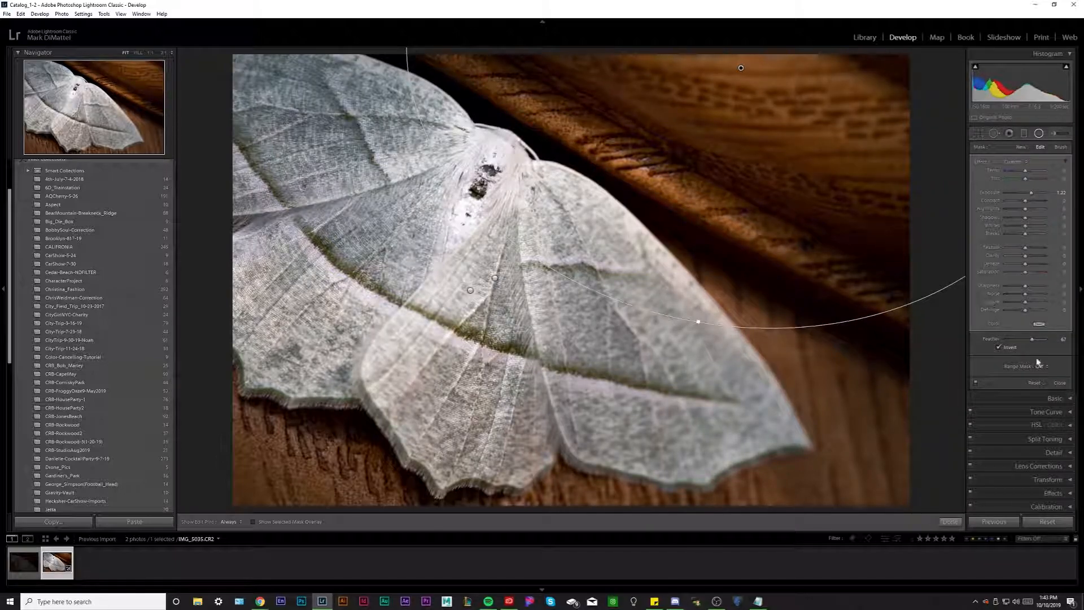
Tint the wood's radial filter with the saturated yellow preset colour and raise its exposure to 1.48.
click(1039, 325)
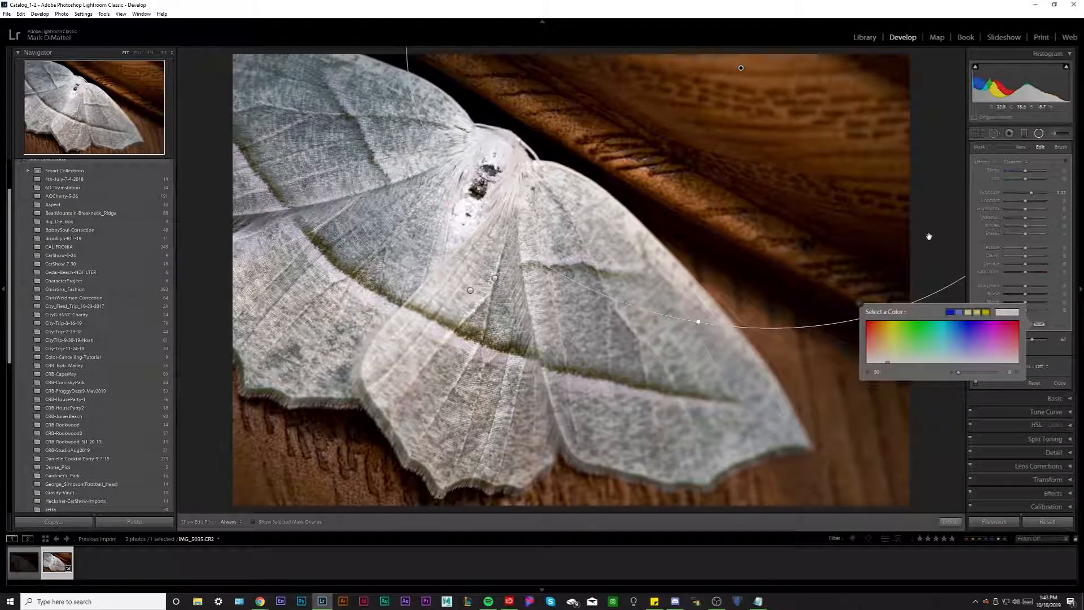
click(985, 312)
click(985, 312)
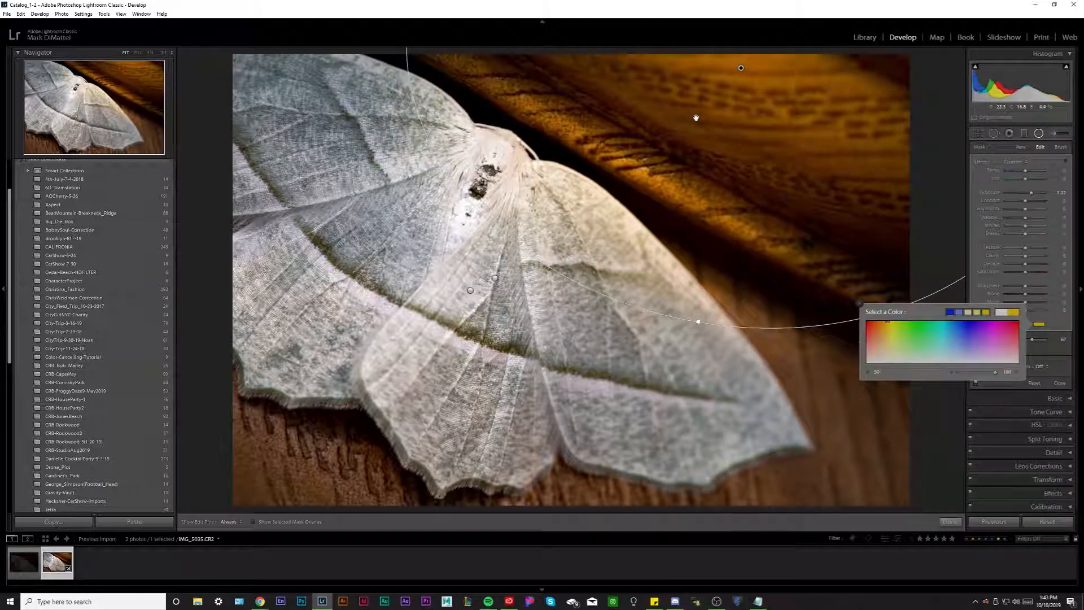
drag(1031, 193, 1033, 194)
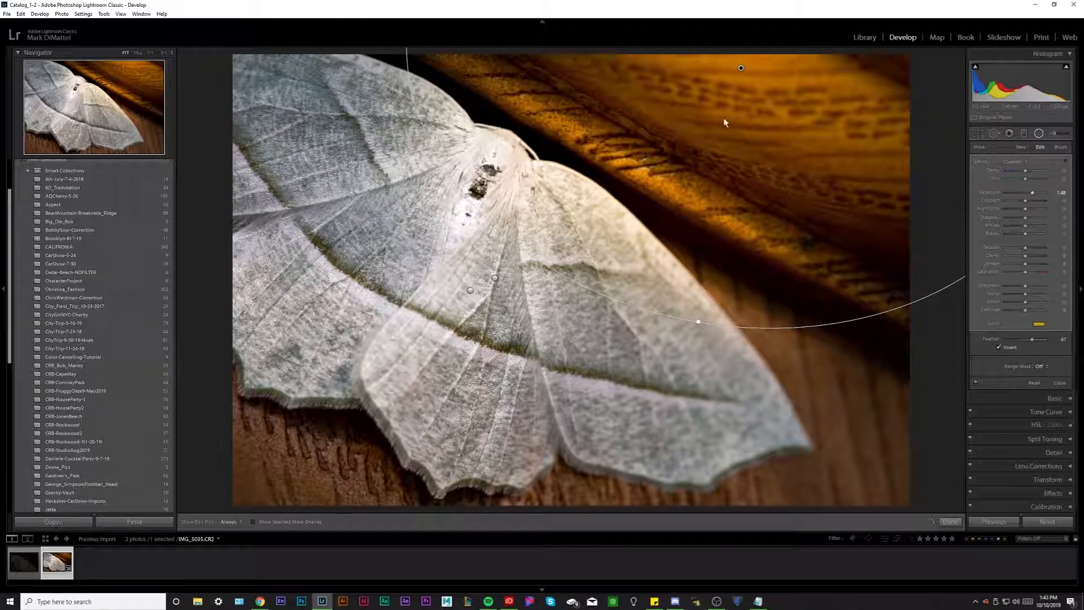
Try the yellow radial filter at several sizes, angles and positions across the moth's wings.
drag(736, 70, 858, 35)
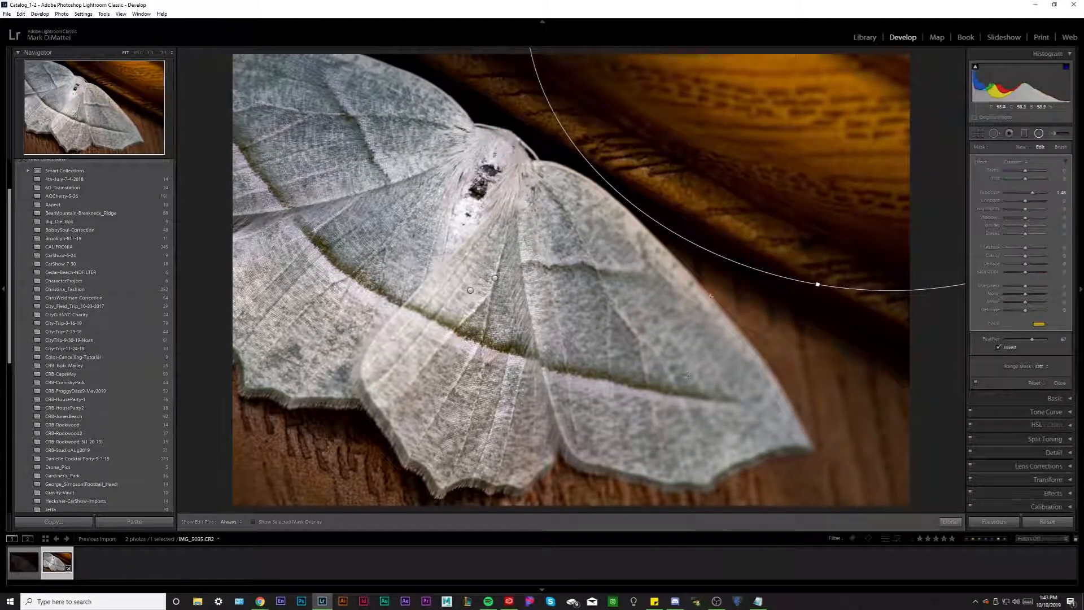
drag(817, 284, 799, 394)
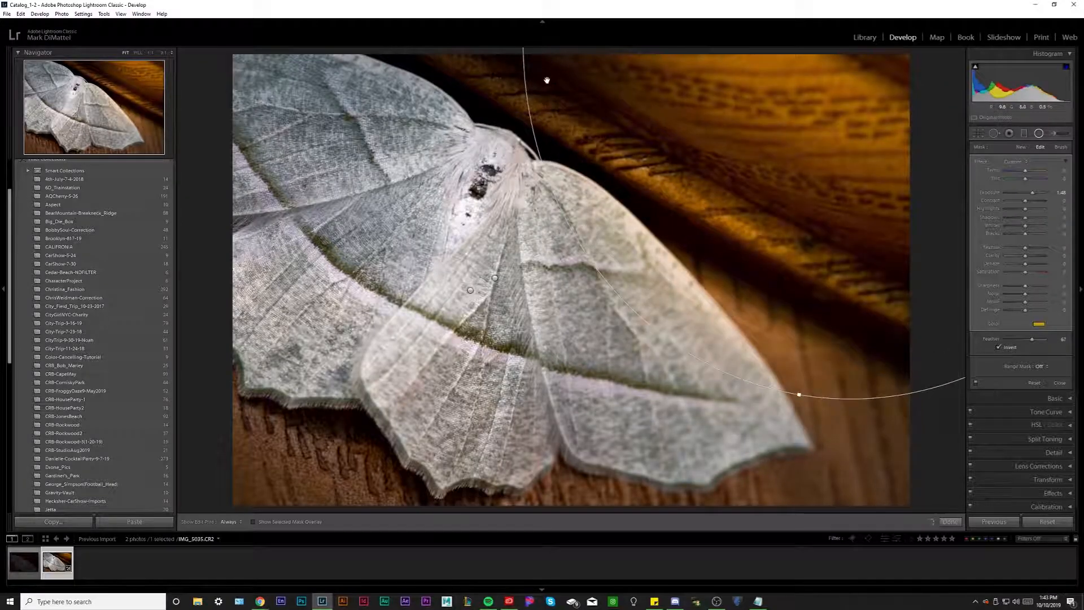
drag(624, 97, 566, 327)
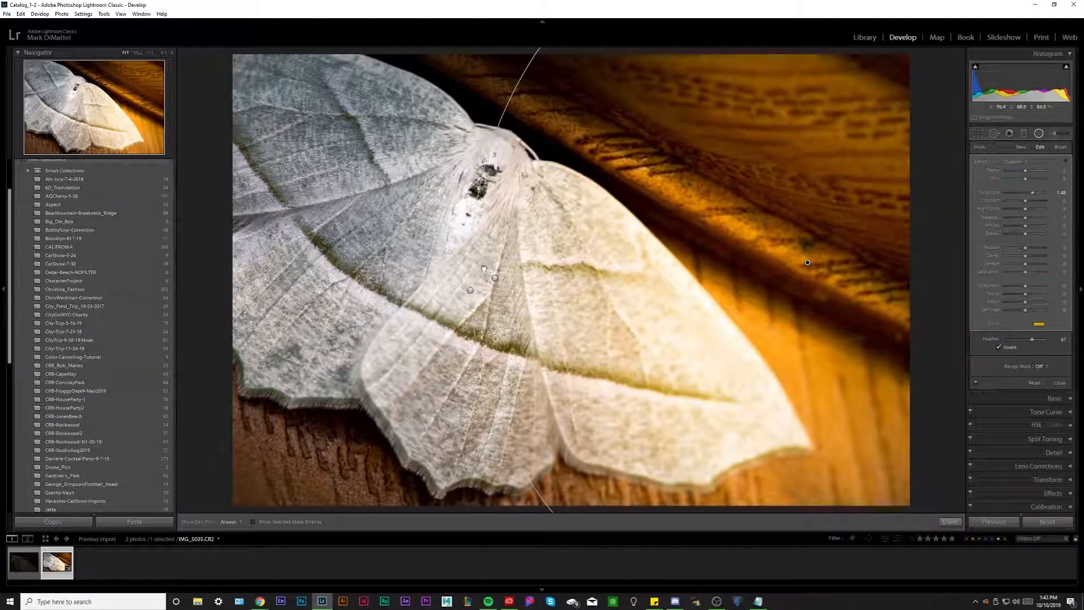
drag(492, 209, 484, 288)
drag(518, 161, 365, 381)
drag(290, 360, 179, 363)
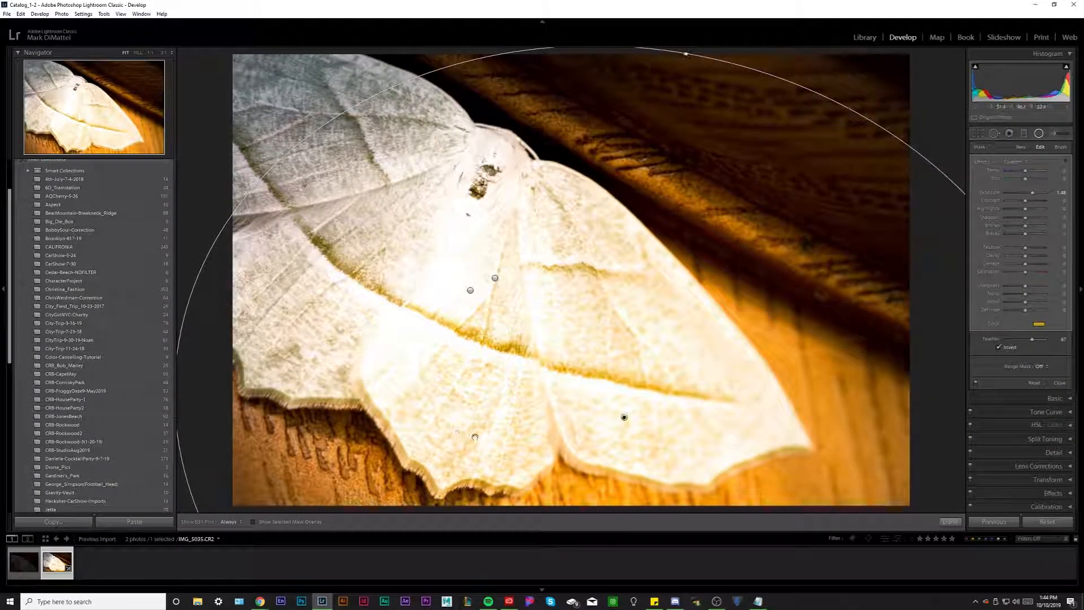
Move the yellow filter back over the upper-right wood, rotate its edge to follow the moth's wing, and finish the filter edits.
drag(485, 445, 673, 46)
drag(699, 220, 752, 167)
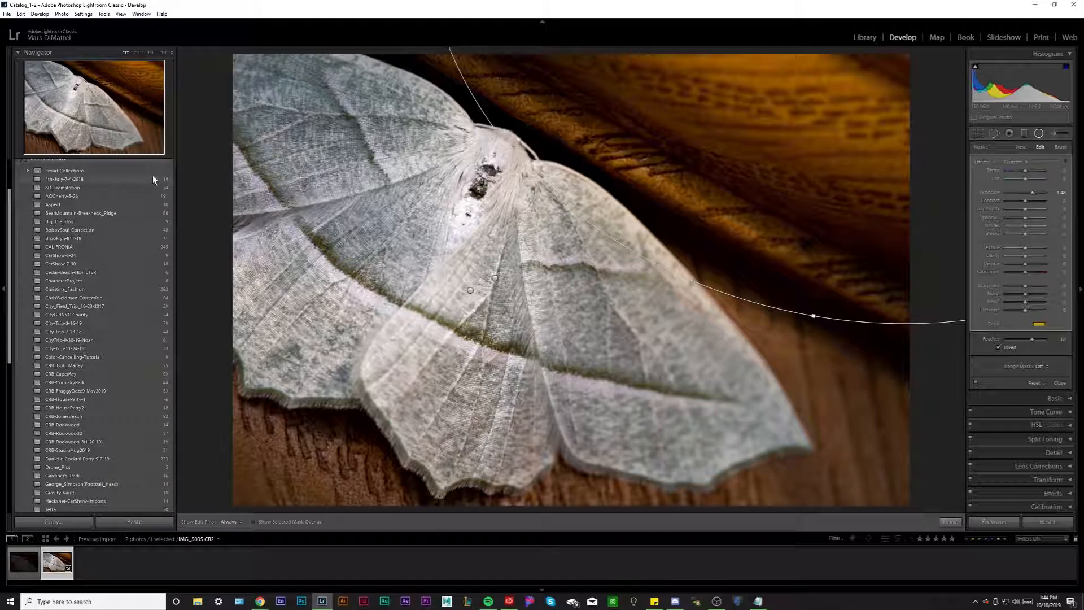
mouse_move(845, 96)
mouse_down()
mouse_move(844, 43)
mouse_move(831, 82)
mouse_up()
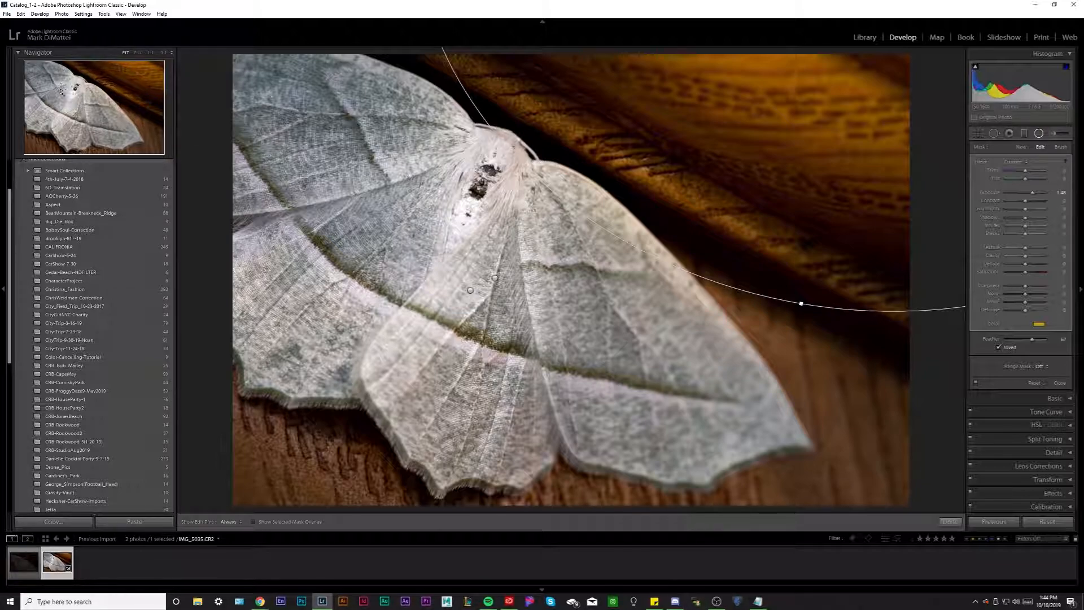
drag(781, 121, 802, 97)
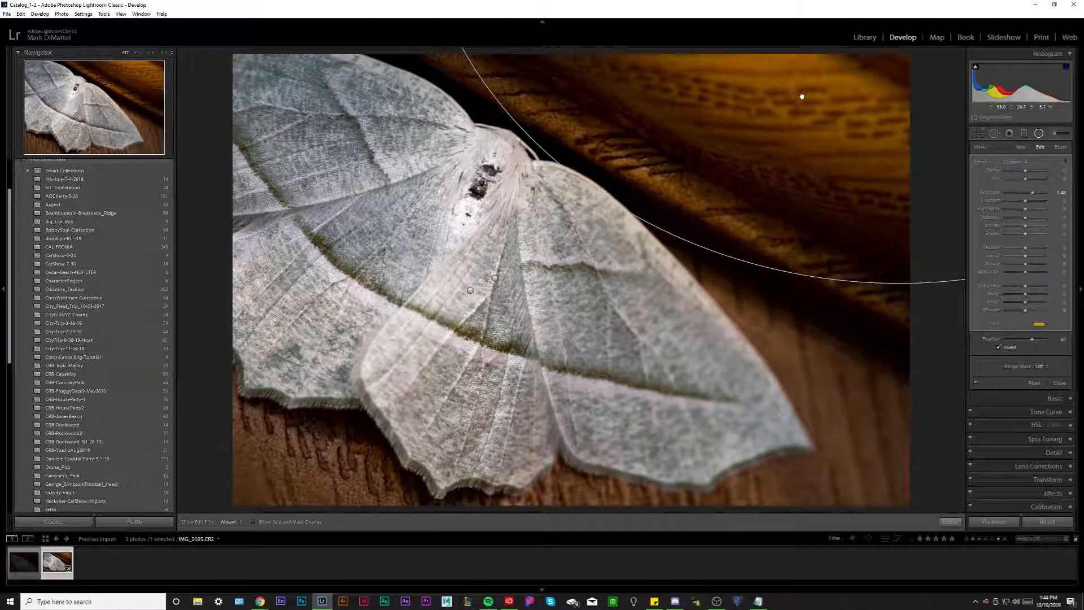
drag(810, 215, 760, 272)
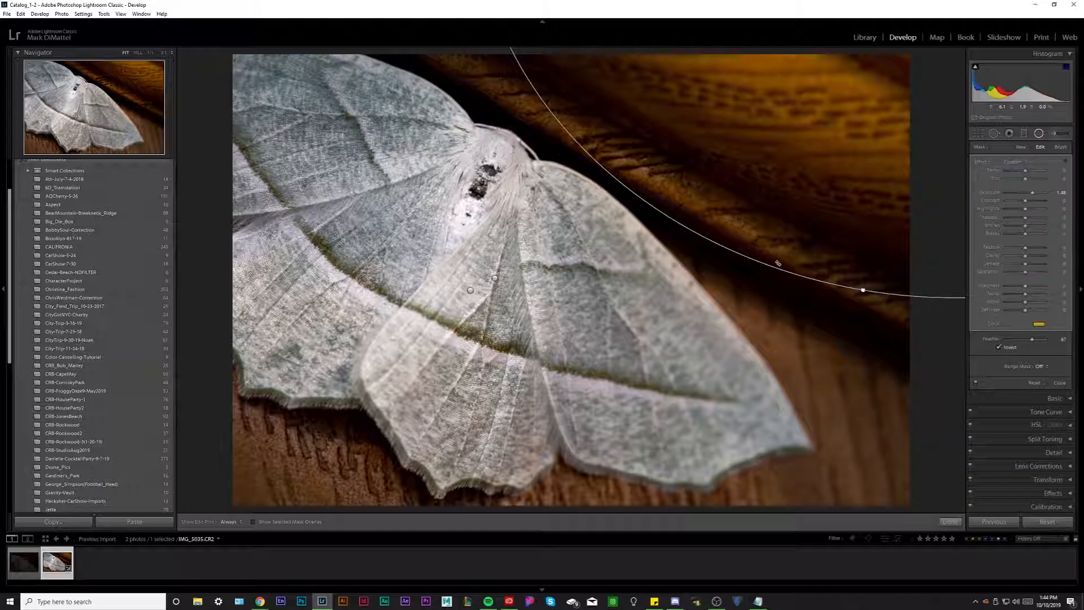
click(950, 521)
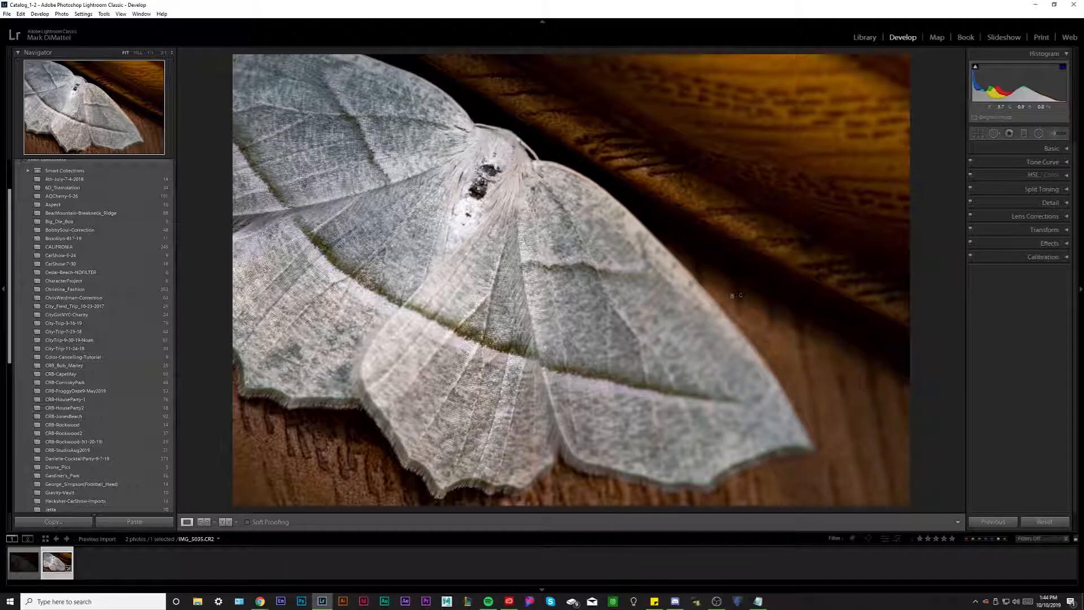
Compare the original and edited moth photo in a side-by-side before and after view.
click(226, 524)
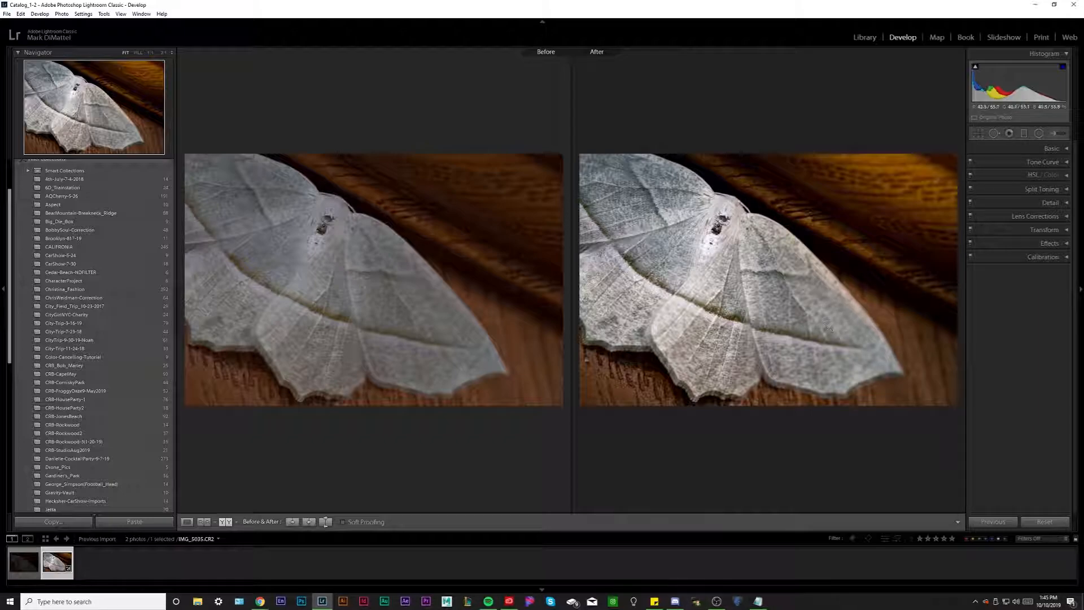
click(231, 432)
click(253, 427)
click(542, 391)
click(668, 267)
Copy the develop settings of the edited moth photo IMG_5035.CR2, including its graduated and radial filters.
click(26, 569)
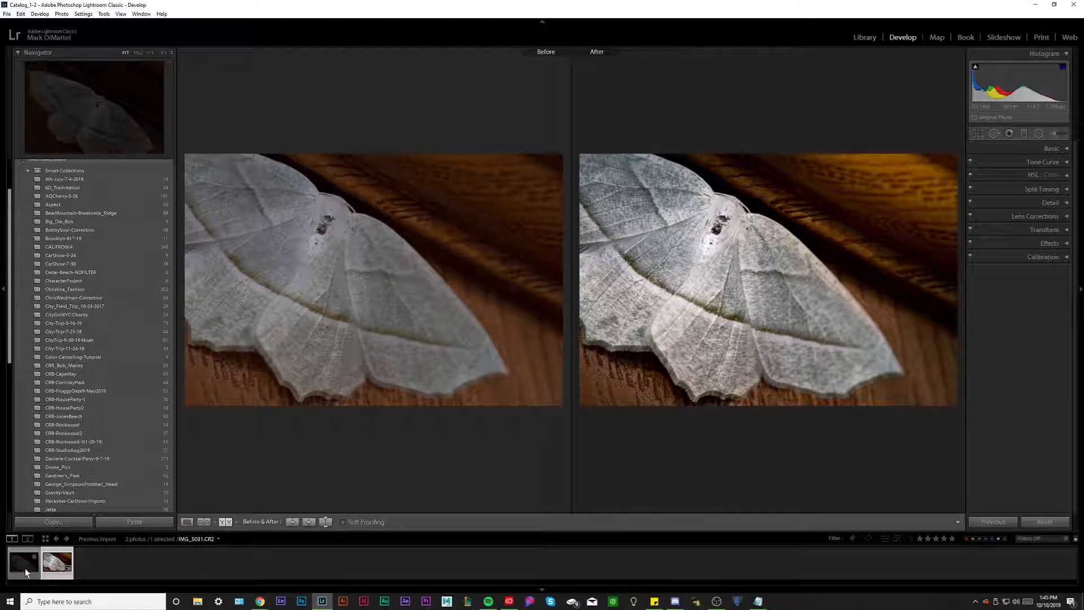
click(54, 561)
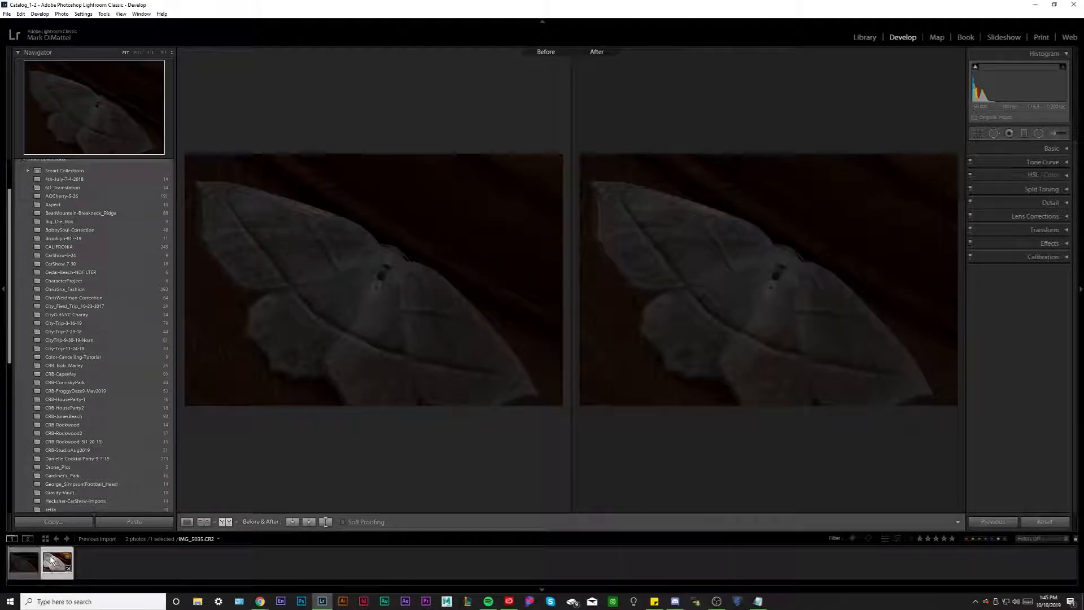
right_click(52, 560)
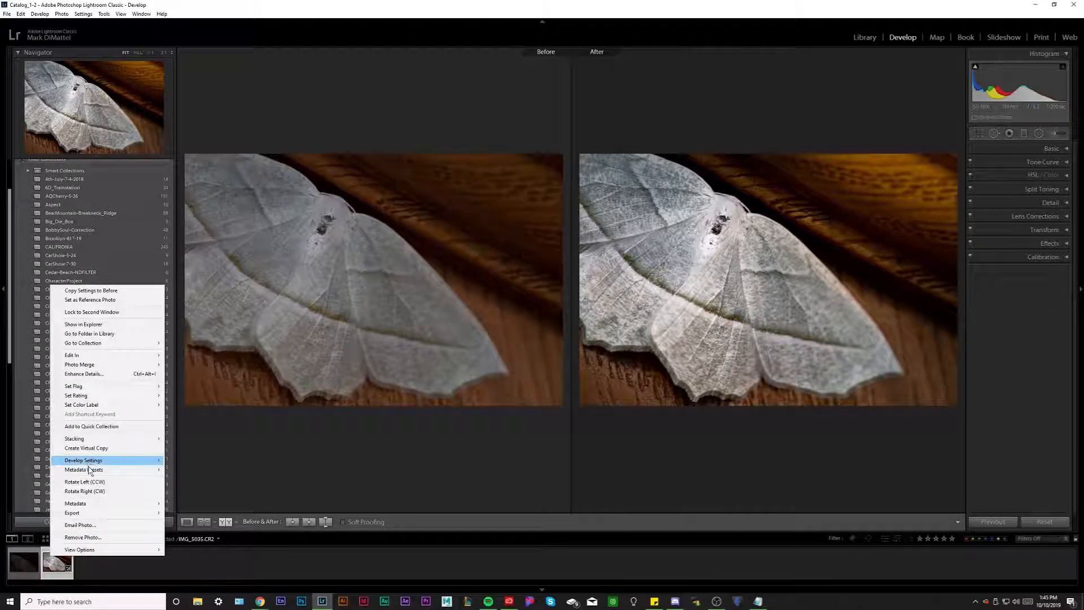
mouse_move(130, 460)
click(208, 494)
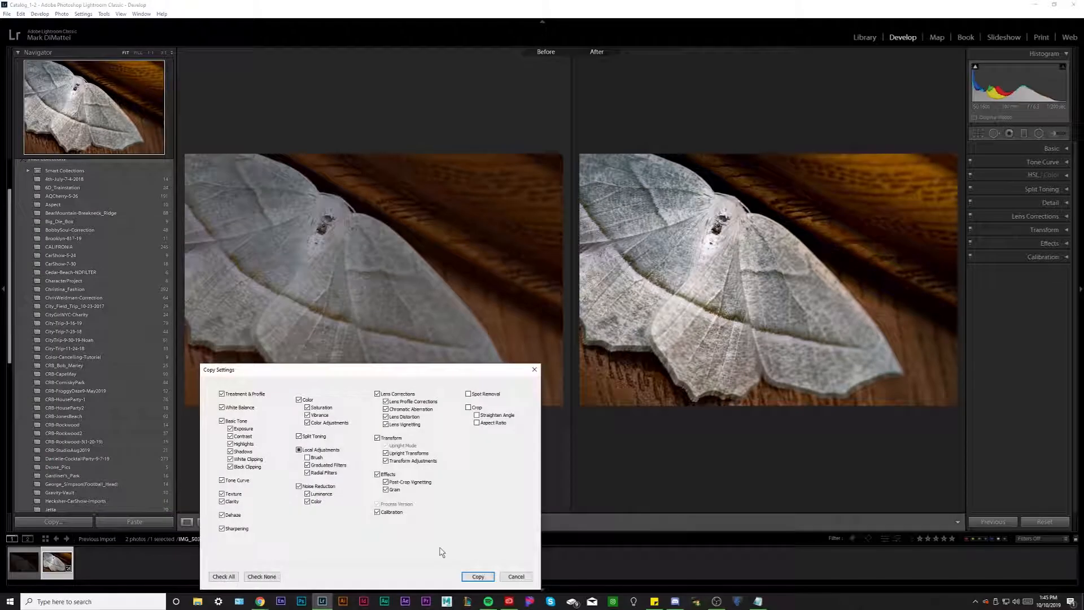
click(477, 576)
Paste the copied develop settings onto the dark moth photo IMG_5031.CR2.
click(23, 564)
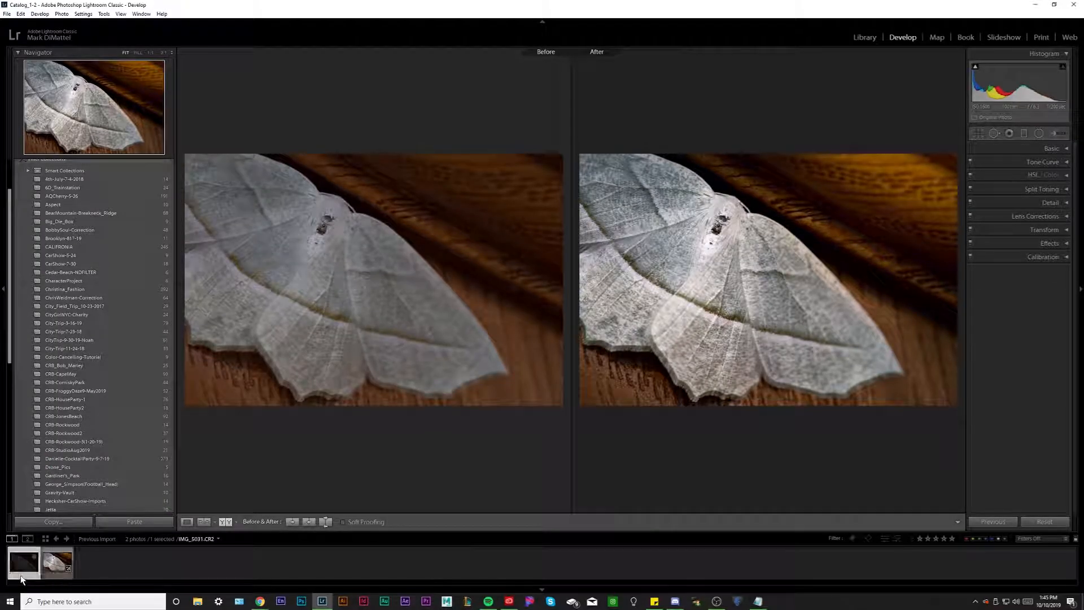
right_click(22, 575)
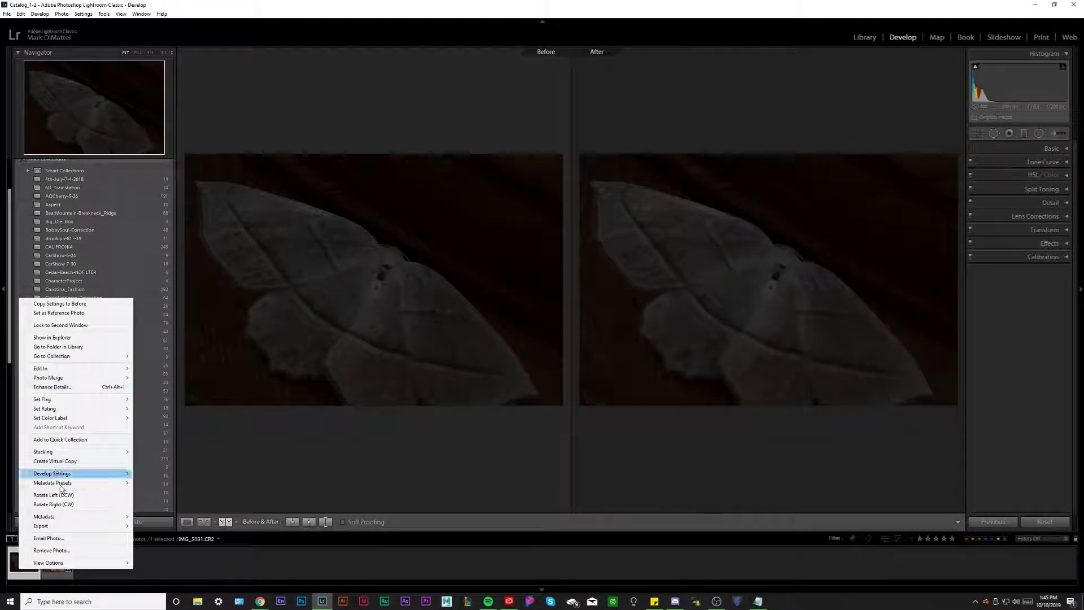
mouse_move(85, 473)
click(163, 516)
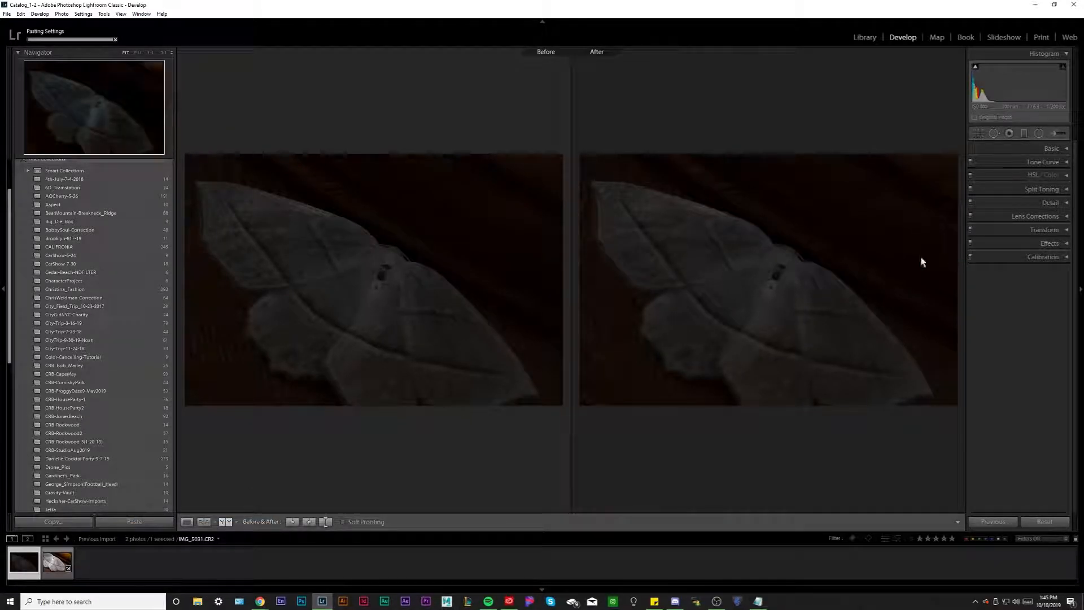
Raise the exposure of IMG_5031.CR2 to +2.14 and convert it to Black & White, shown in single-photo view.
click(1052, 149)
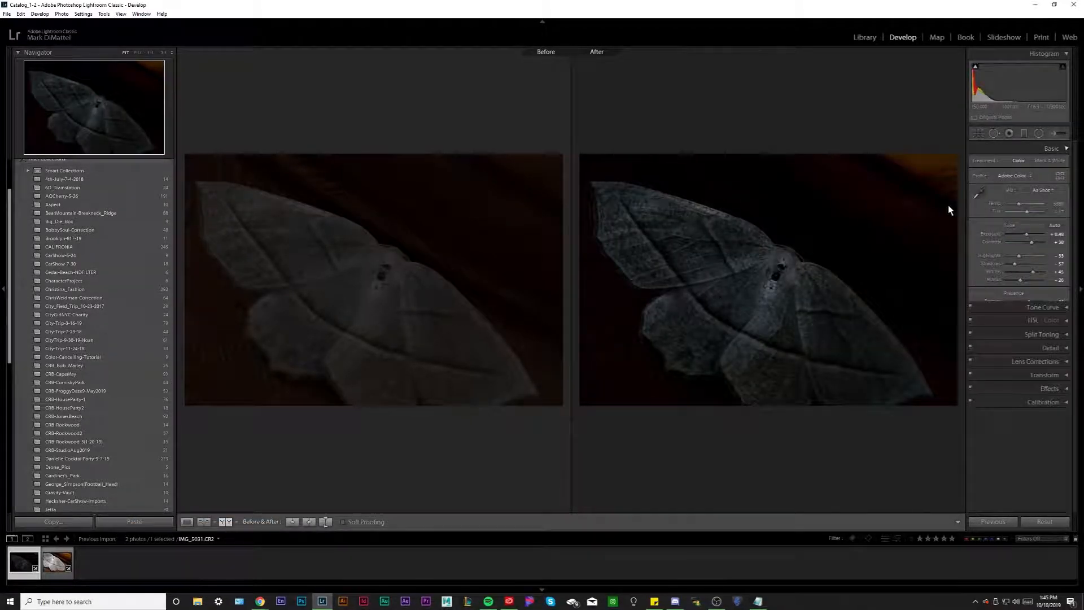
drag(1024, 235, 1031, 234)
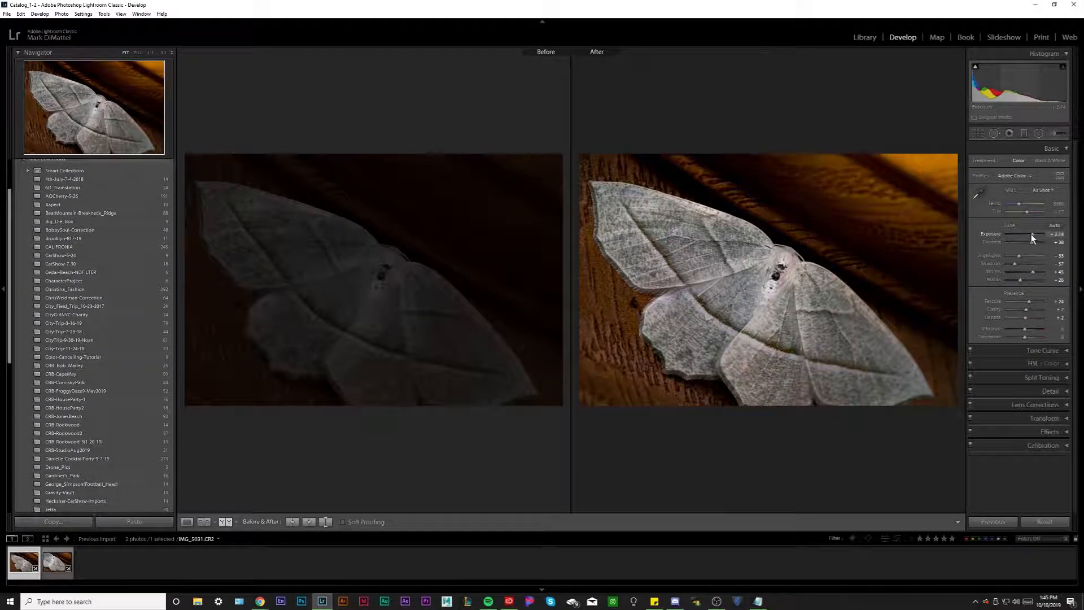
click(1049, 161)
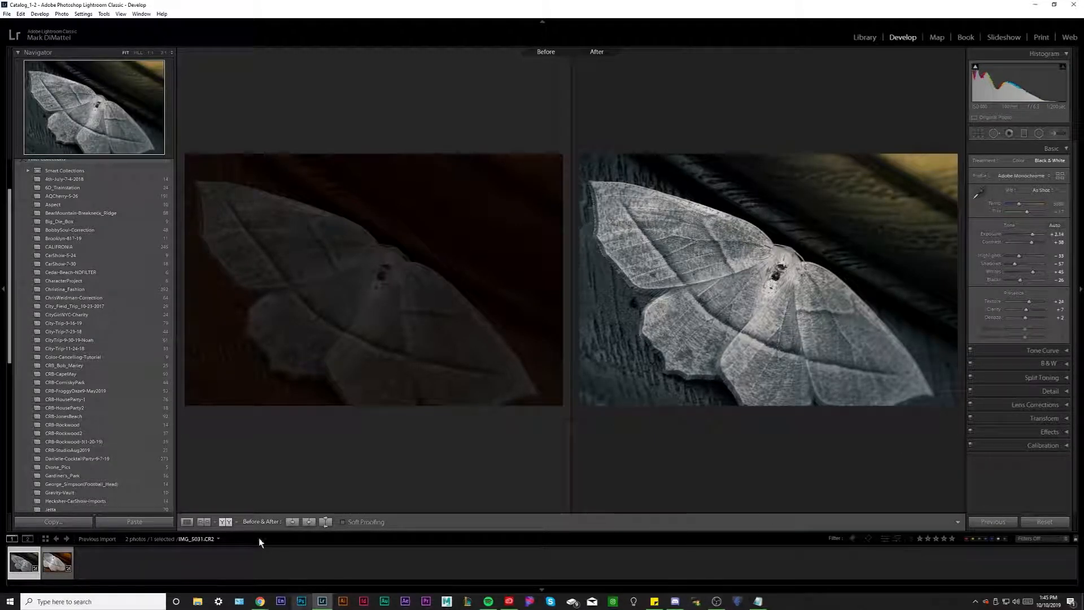
click(187, 521)
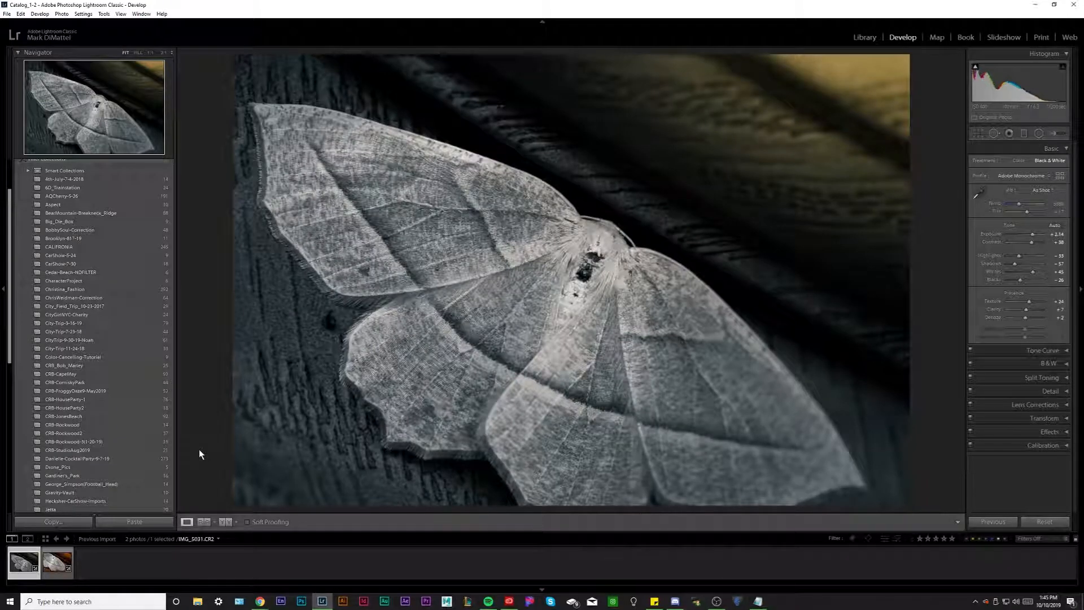
Start exporting IMG_5035.CR2 to the hard drive and choose the Moth folder inside the photography folder on drive D as destination.
click(57, 561)
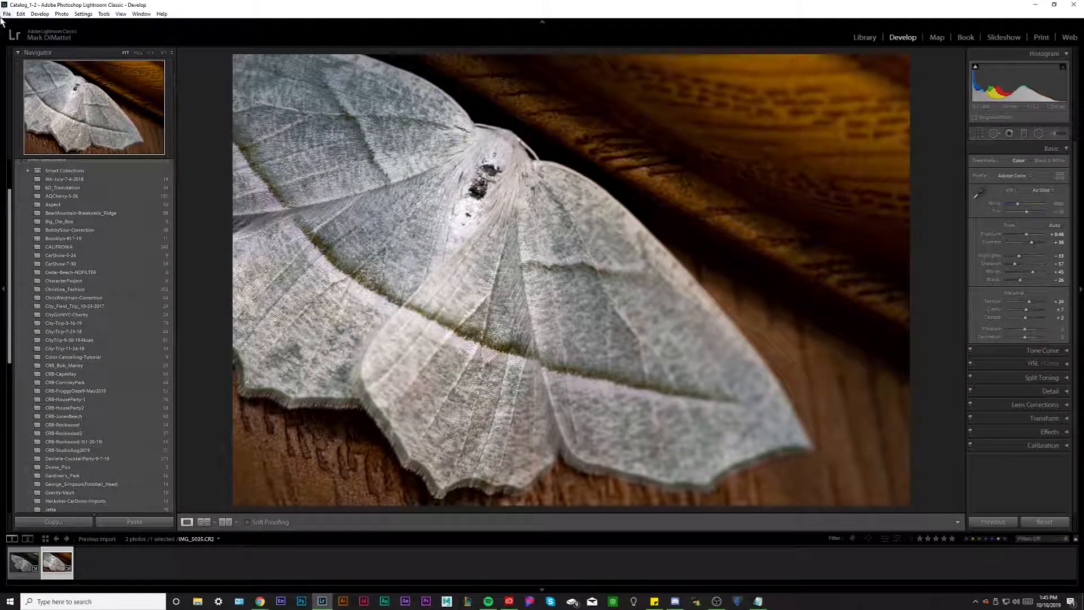
click(6, 13)
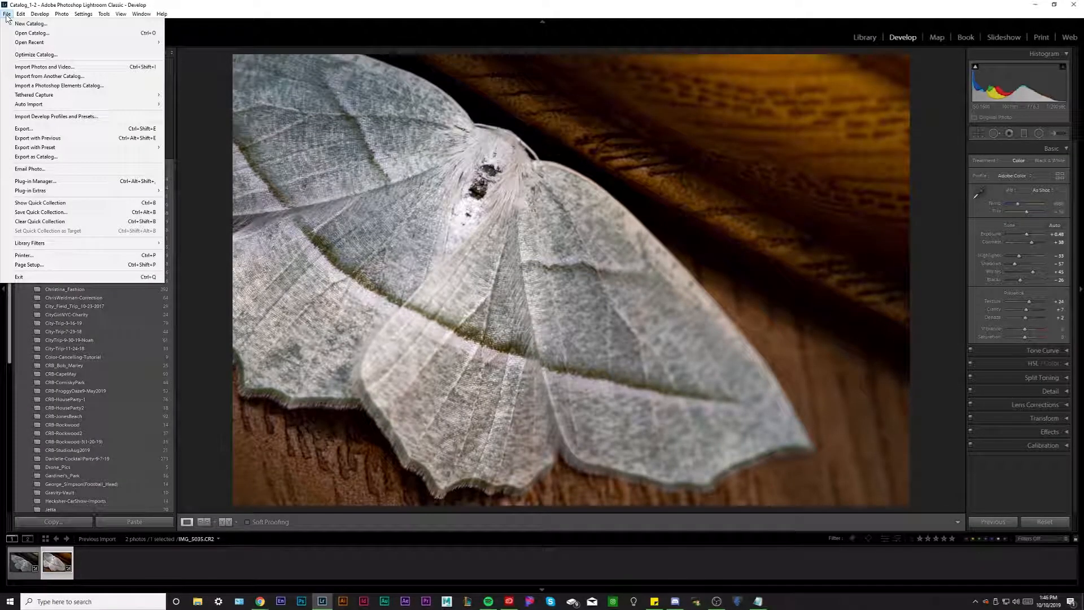
click(32, 129)
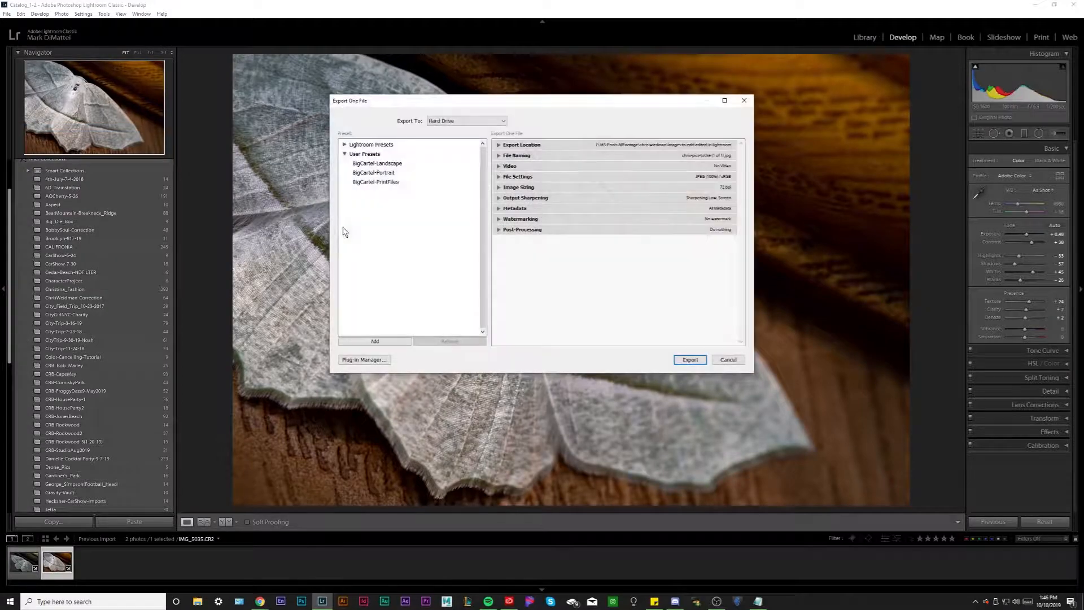
click(572, 144)
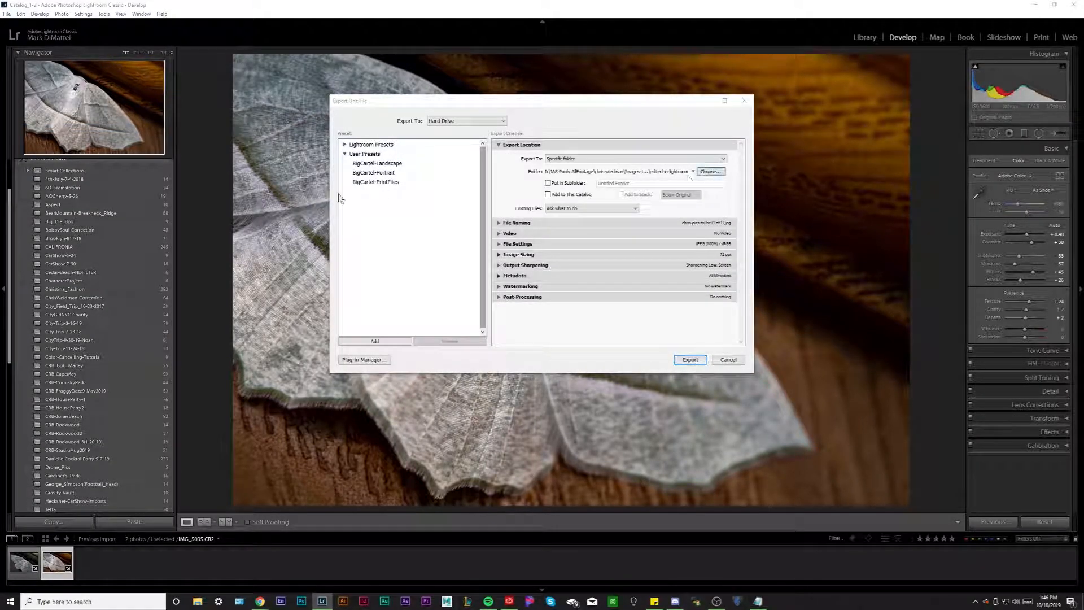
click(706, 171)
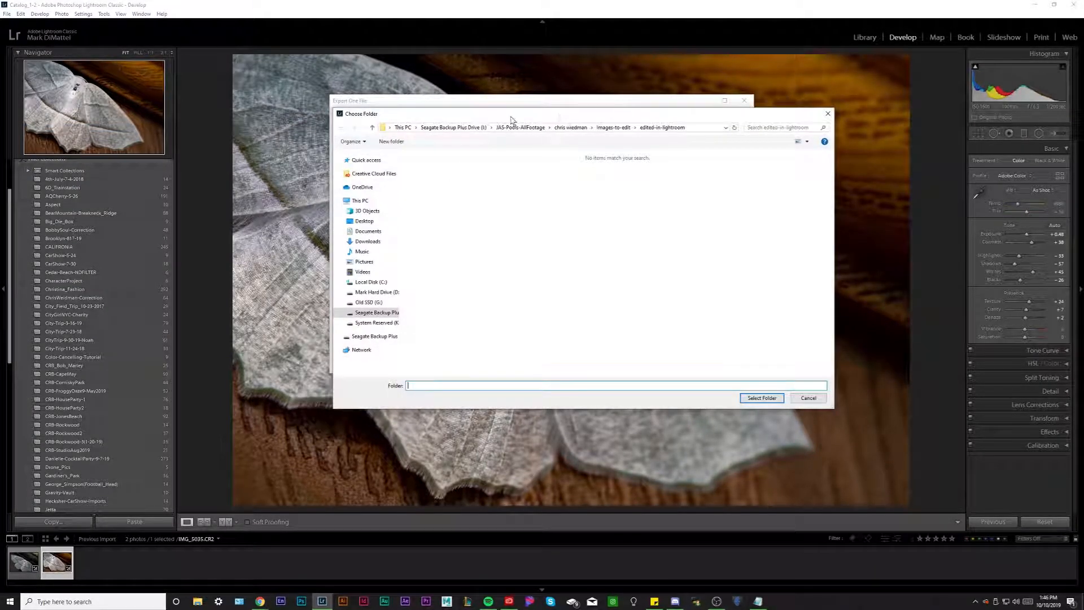
click(459, 127)
click(377, 292)
click(463, 237)
double_click(463, 240)
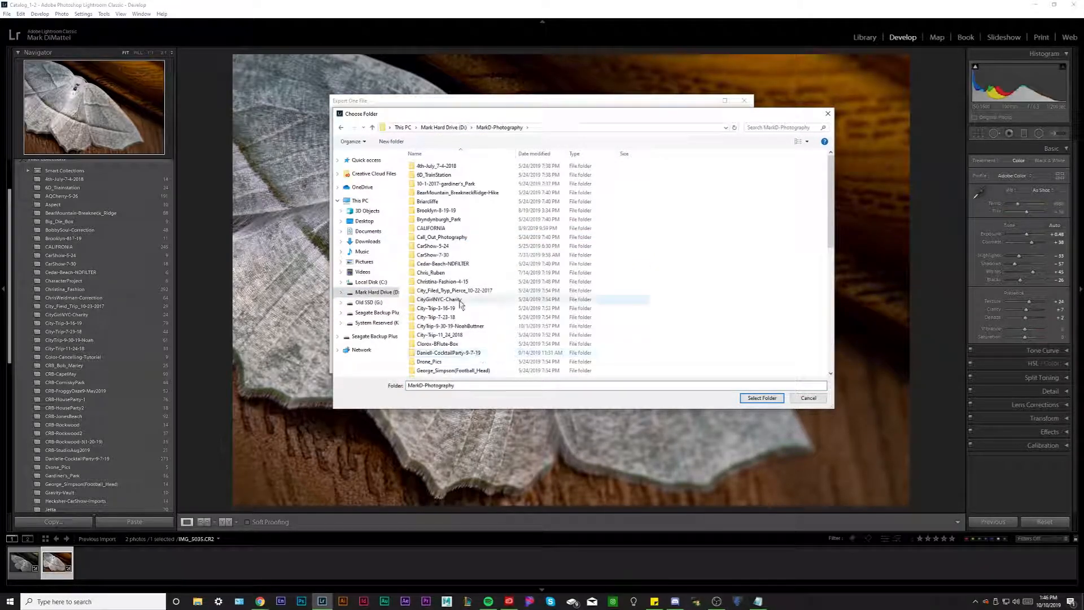
text(mo)
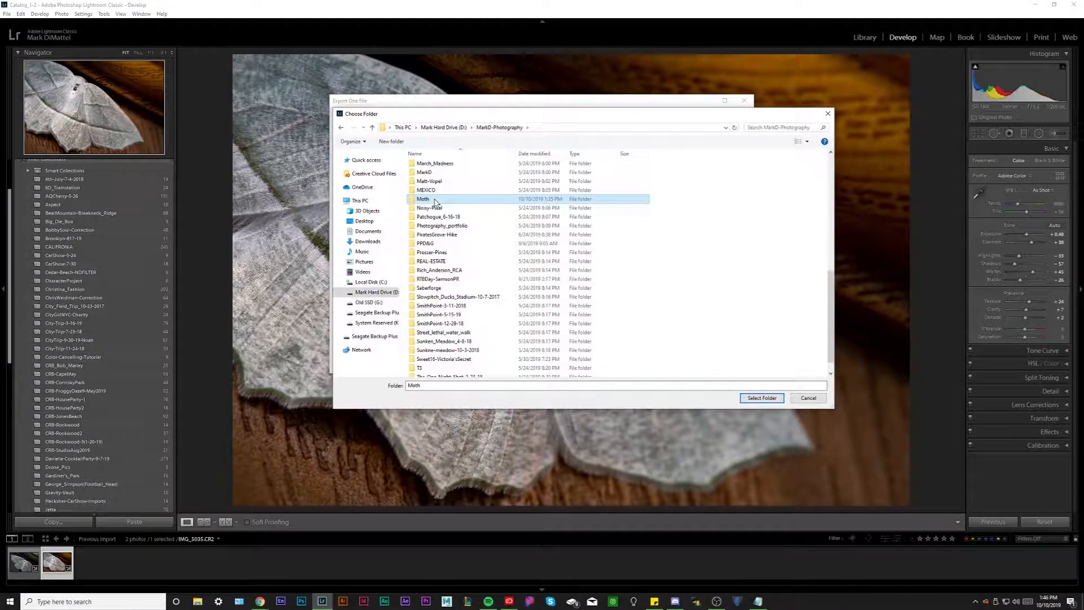
double_click(446, 199)
click(761, 398)
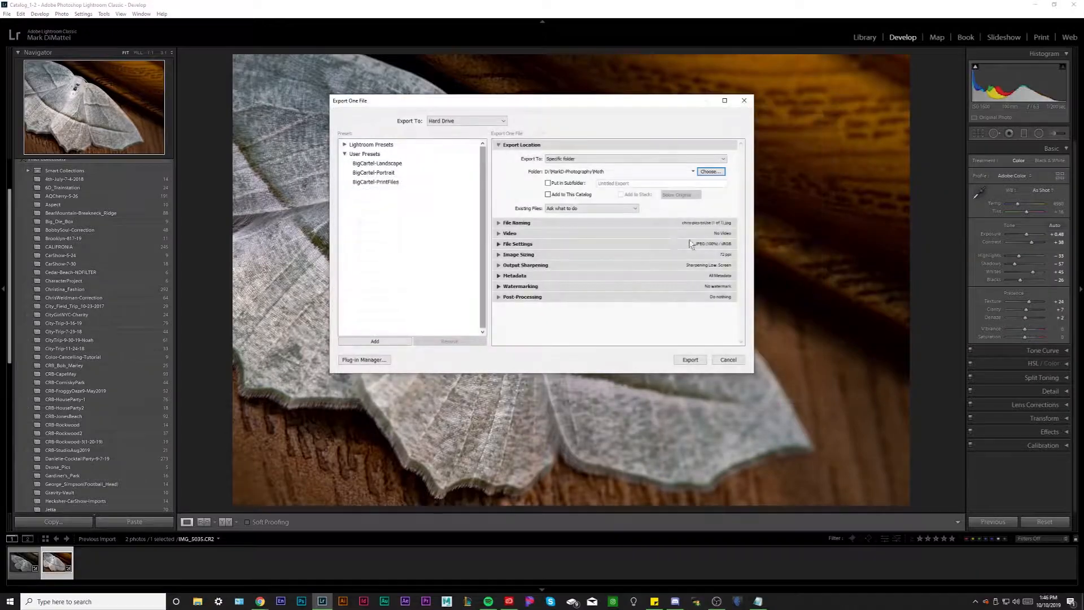
Set the custom text for the exported file's name to "moth".
click(514, 145)
click(517, 156)
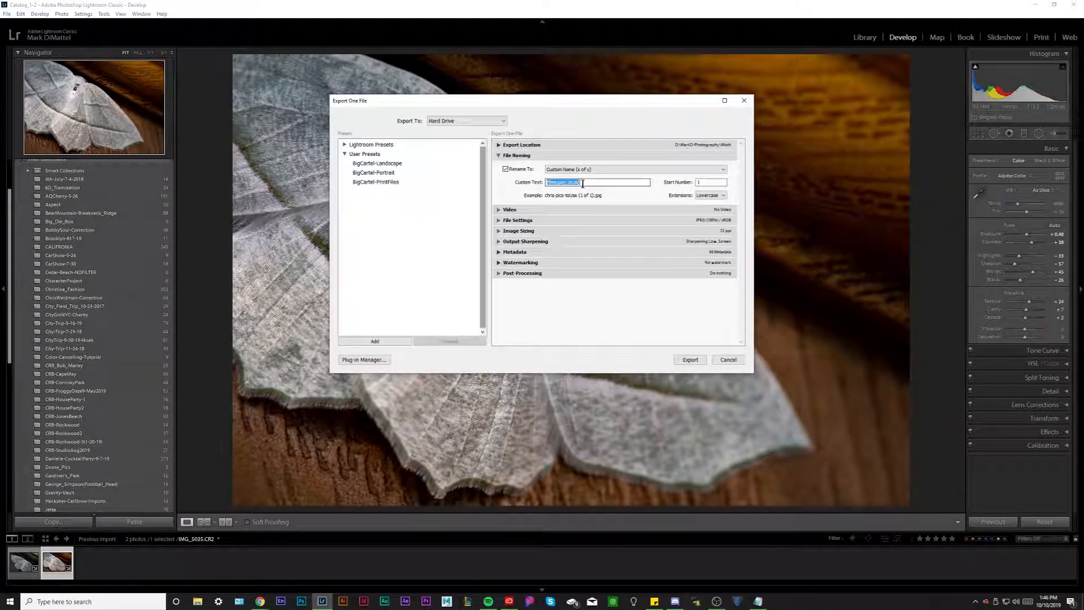
text(moth)
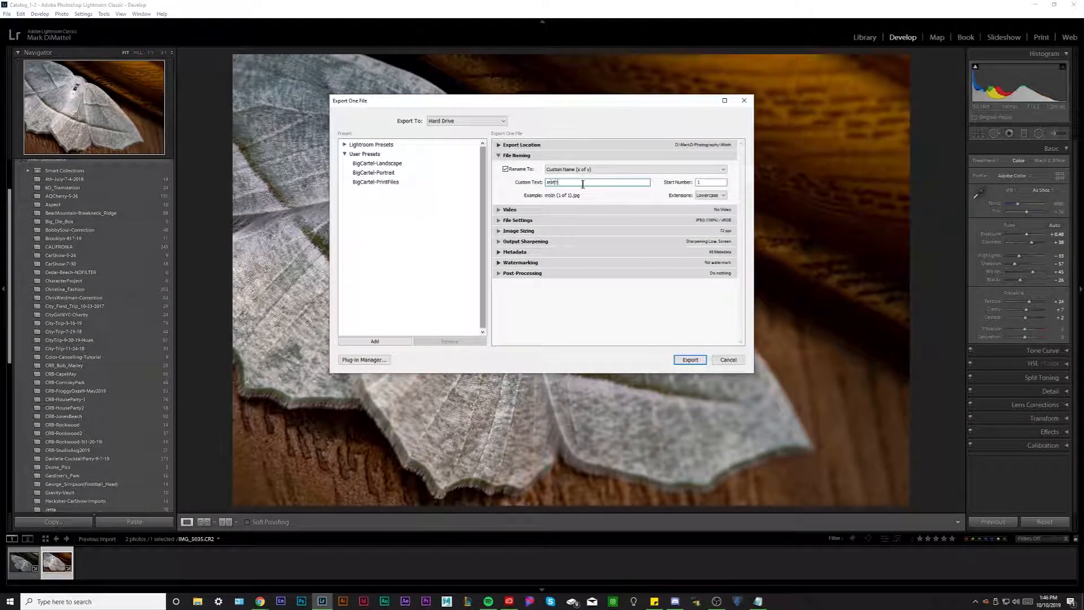
click(518, 157)
Review the export's image format, quality, colour space options, and image sizing and resolution settings.
click(695, 177)
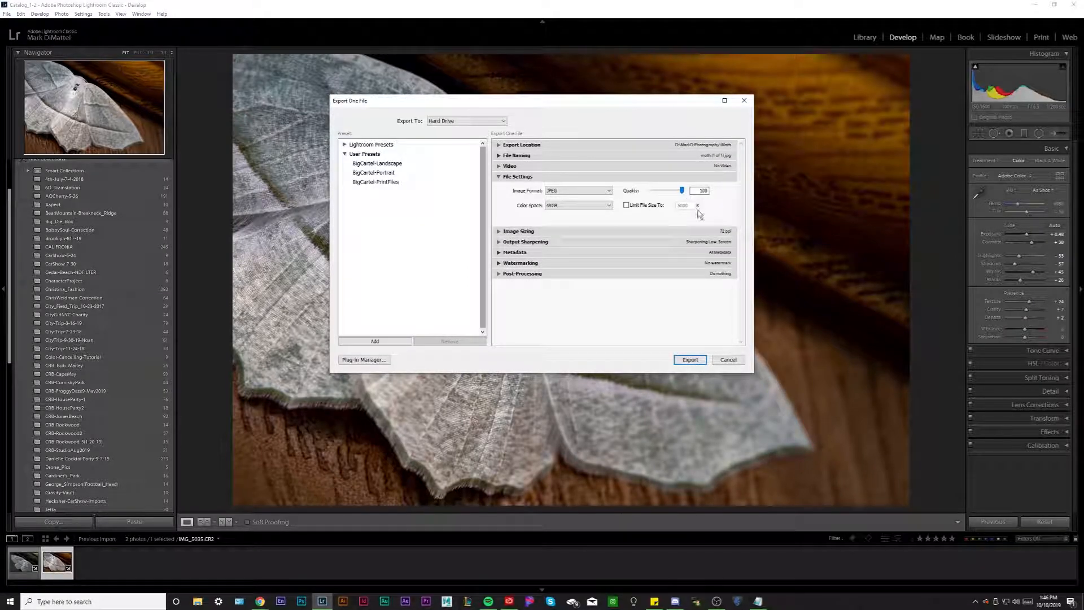
click(578, 205)
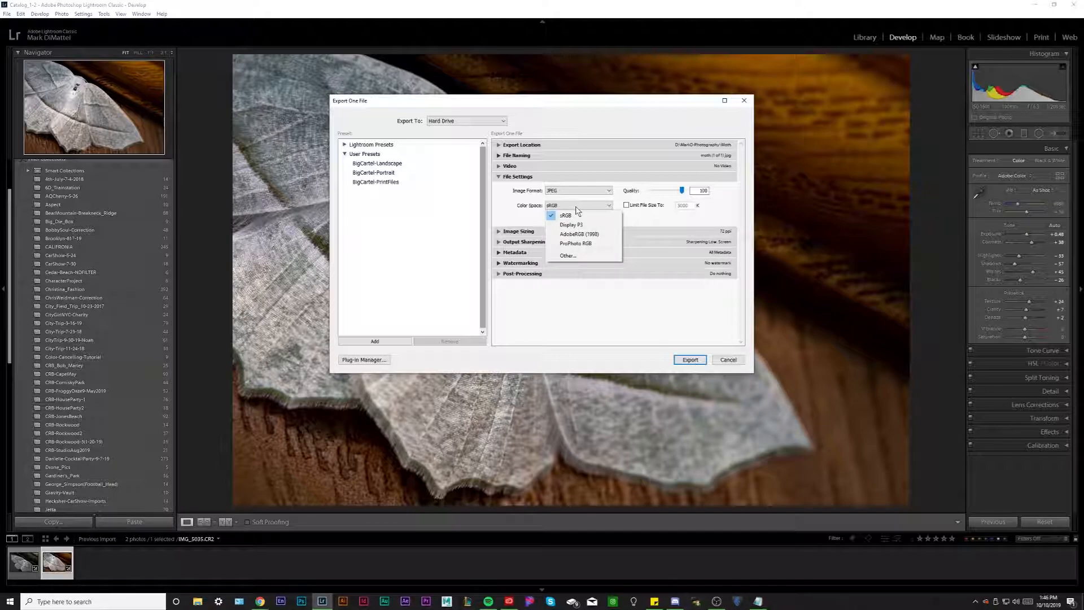
click(579, 208)
click(507, 176)
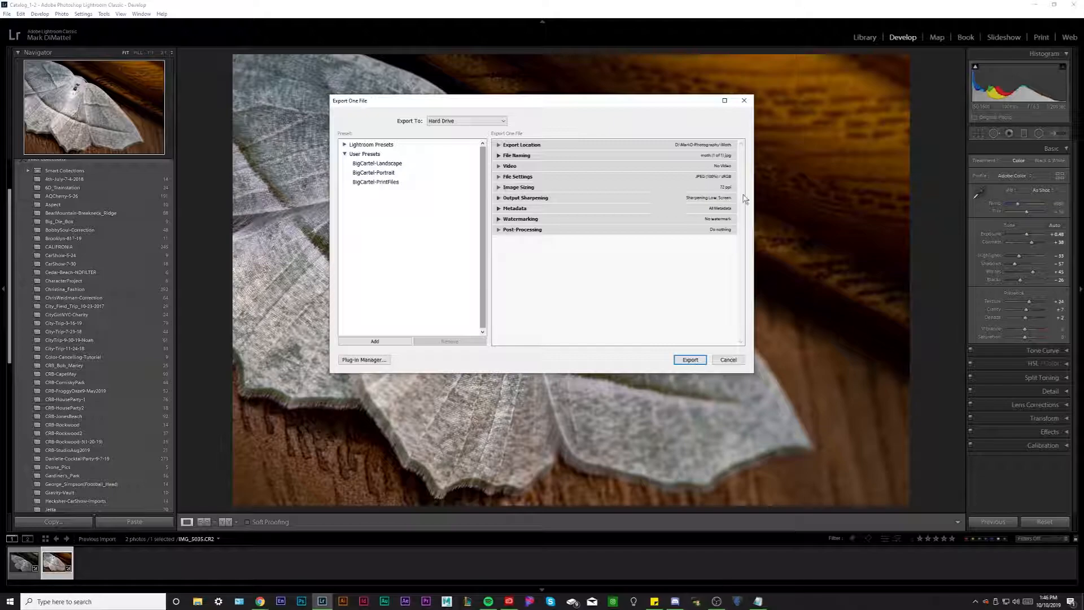
click(697, 190)
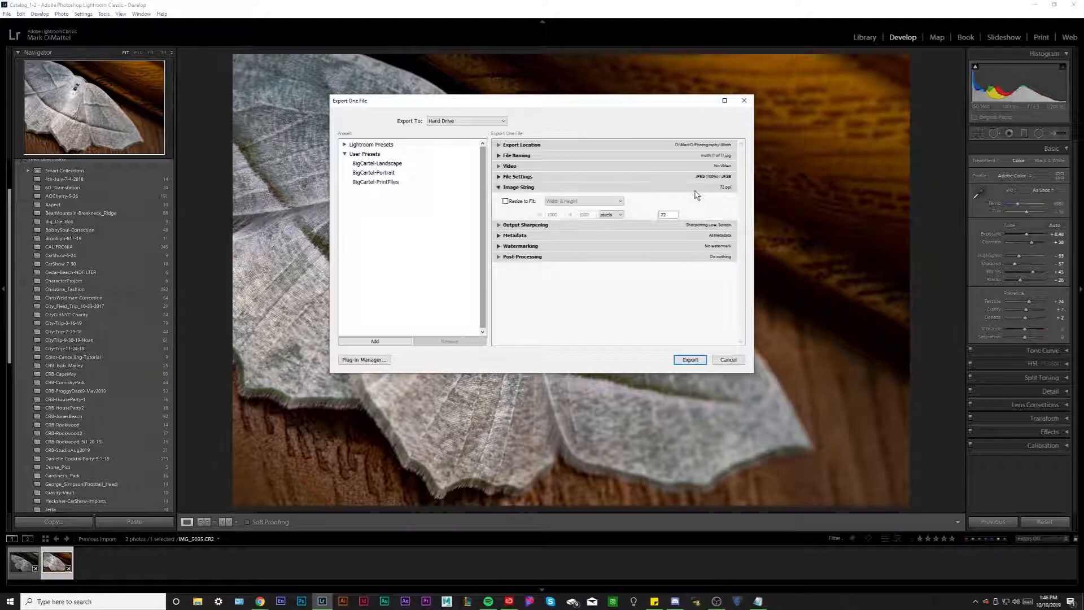
click(536, 191)
click(536, 191)
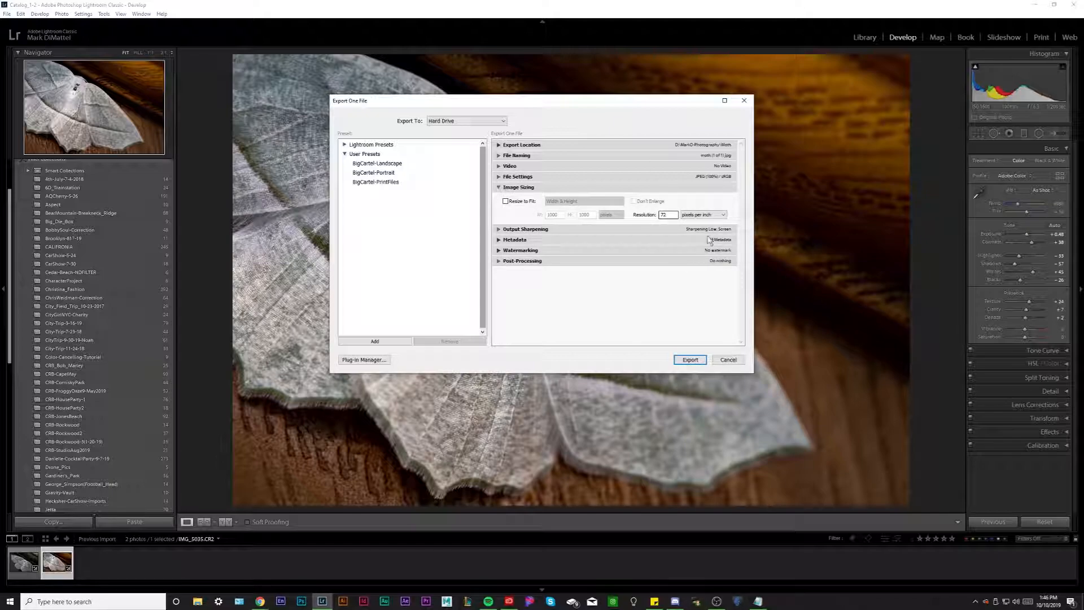
click(517, 190)
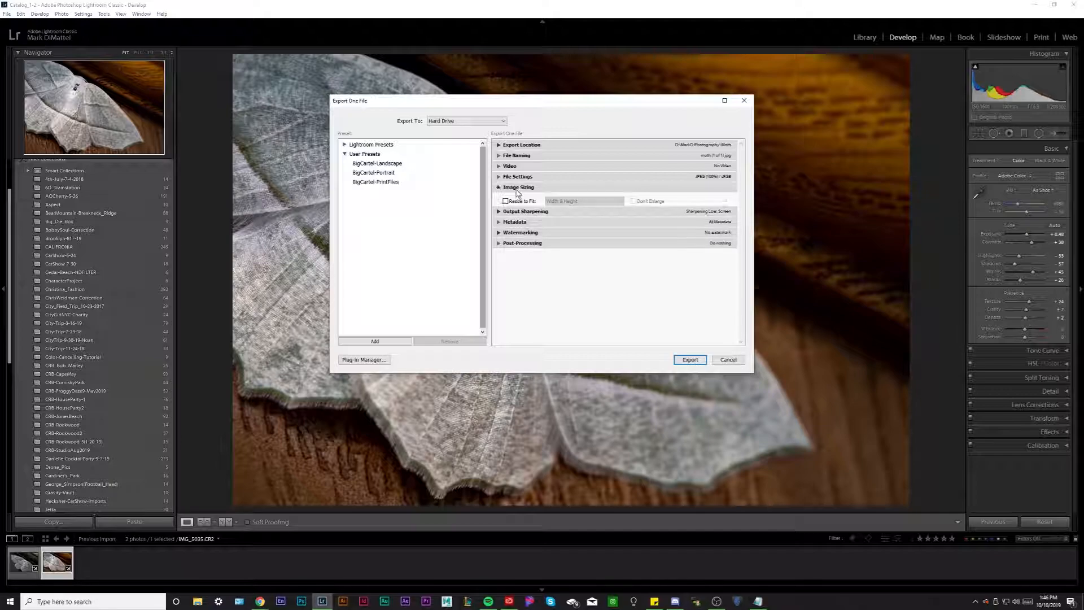
Review the export's output sharpening settings and the available actions after export.
click(709, 198)
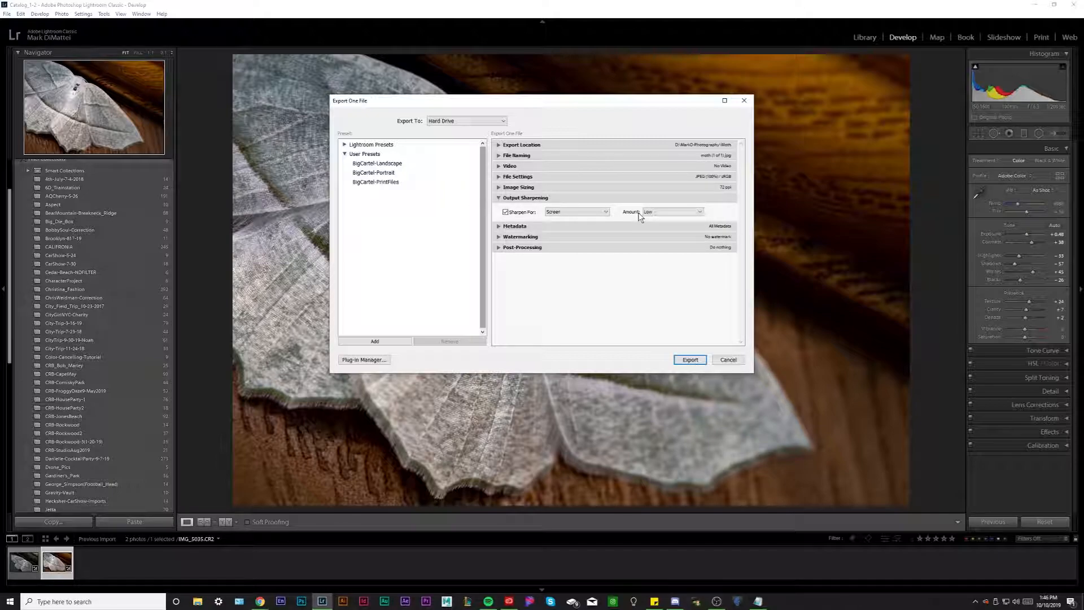
click(518, 198)
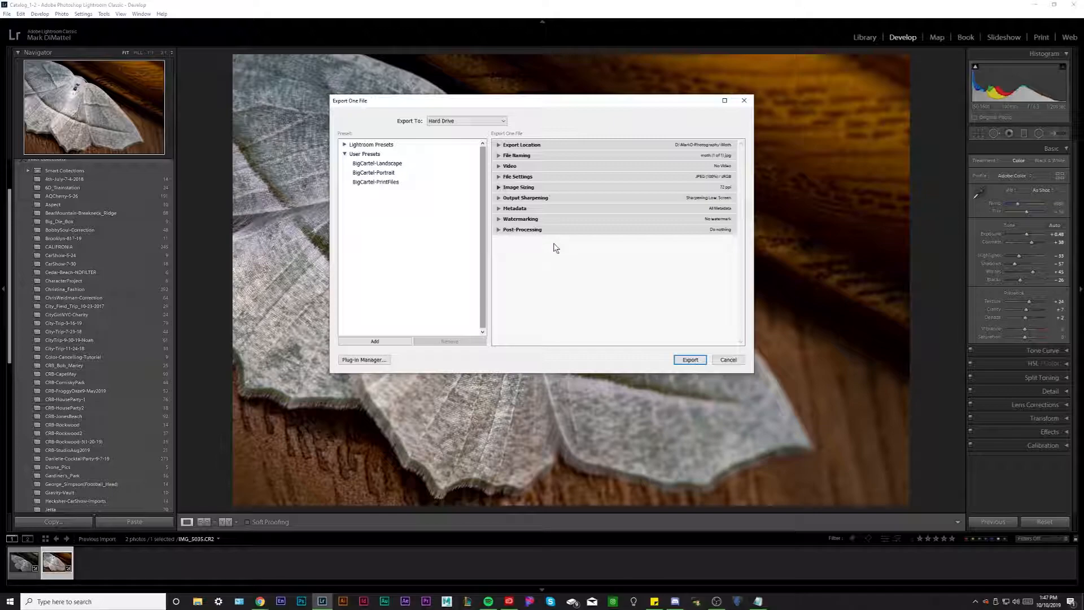
click(526, 231)
click(565, 243)
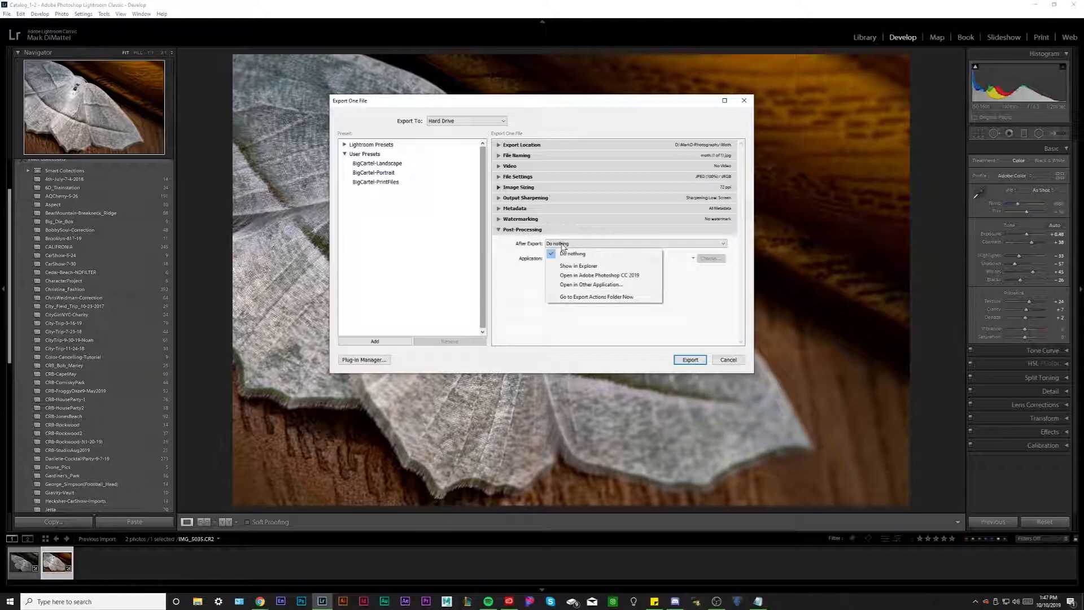
click(525, 232)
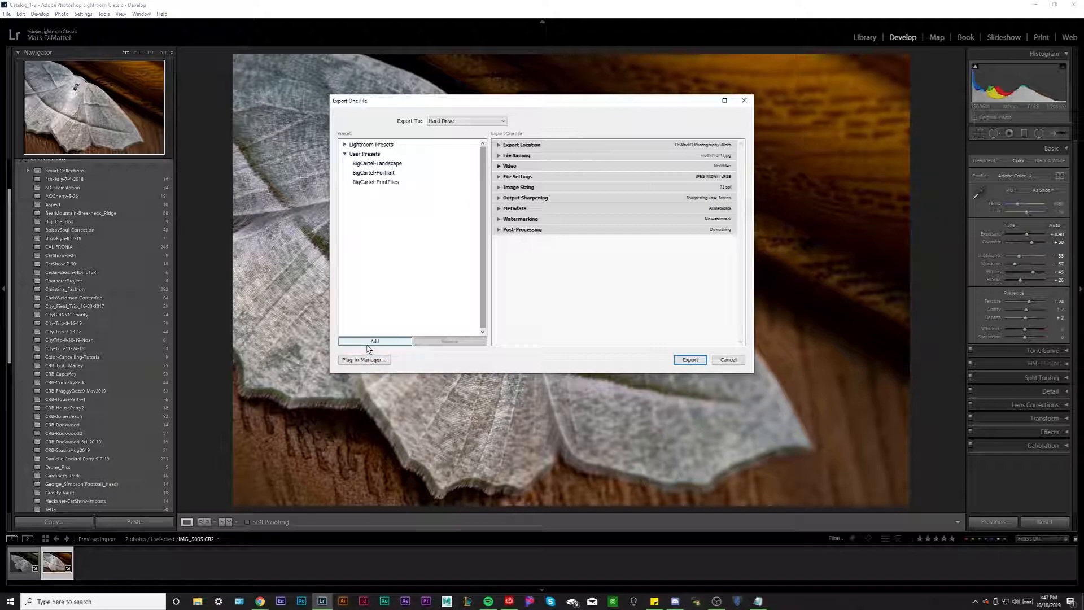
Export IMG_5035.CR2 with the chosen settings and show its before and after versions side by side.
click(689, 359)
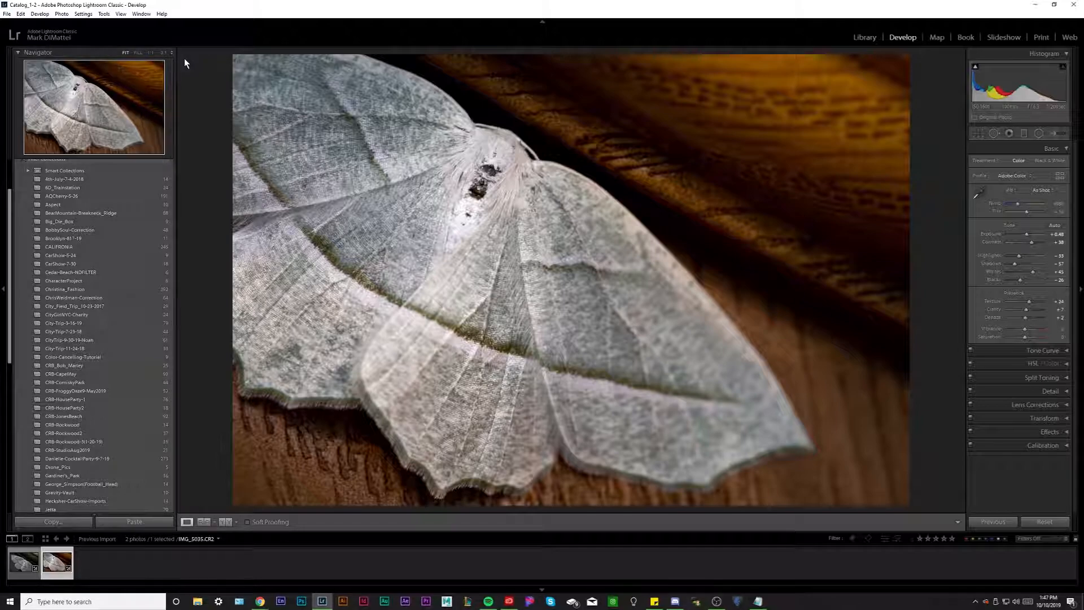
click(225, 520)
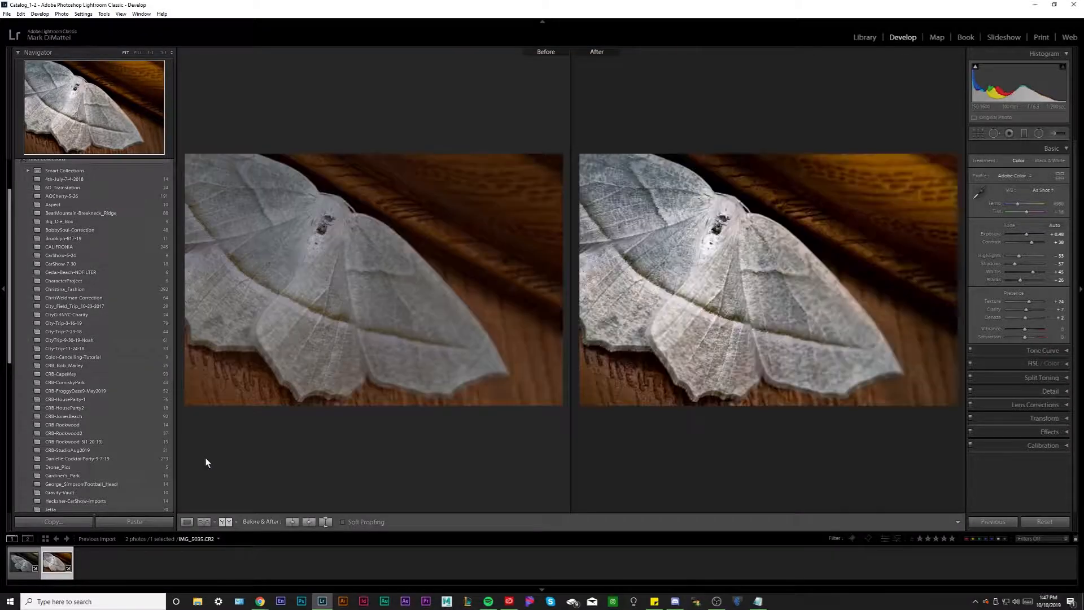